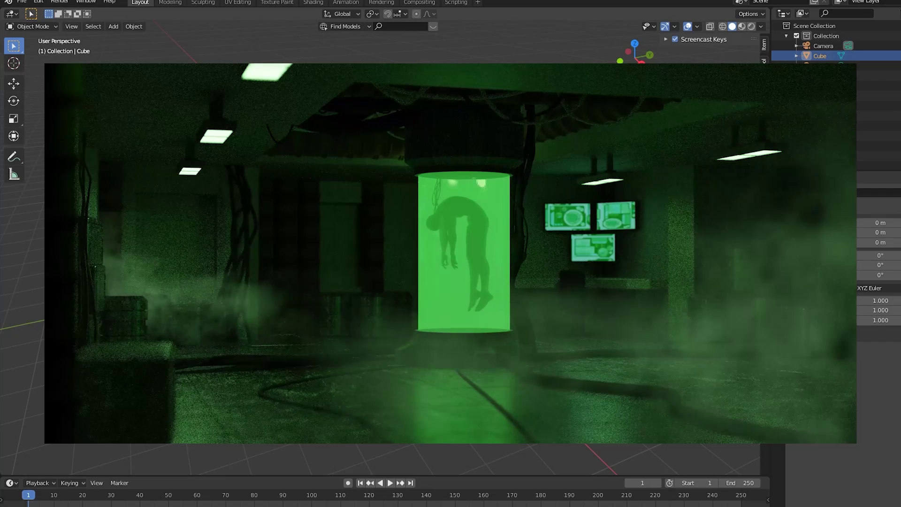
Step: Scale the default cube up uniformly to a scale of about 9.77
key(s)
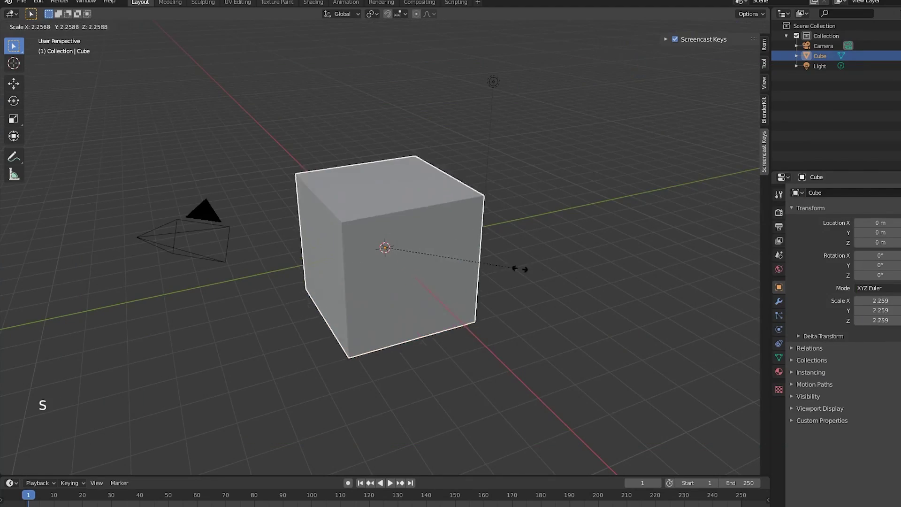
click(758, 287)
scroll(755, 286, down, 6)
key(s)
click(615, 305)
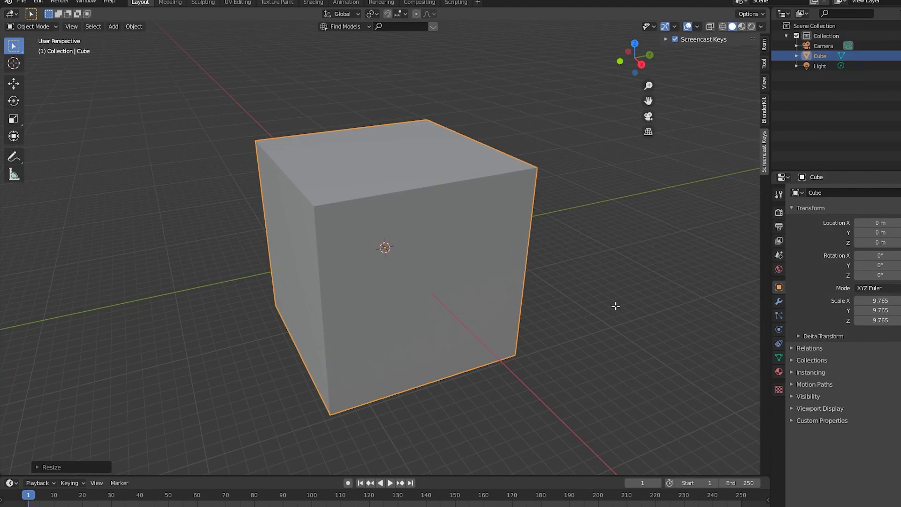
Step: Delete the cube's front face in Edit Mode to open the room toward the viewer
key(Tab)
click(86, 28)
click(392, 248)
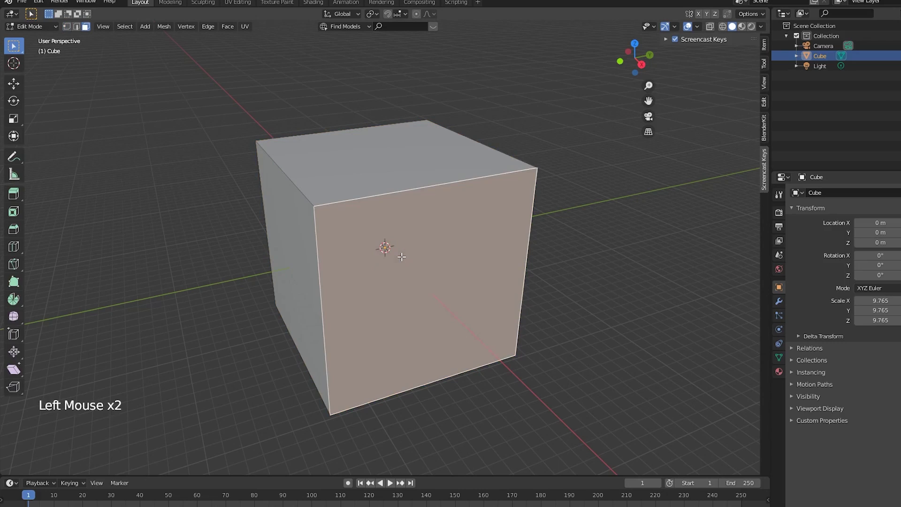
key(x)
click(398, 276)
Step: Flatten the whole open cube along Z into a low, wide room
key(a)
key(s)
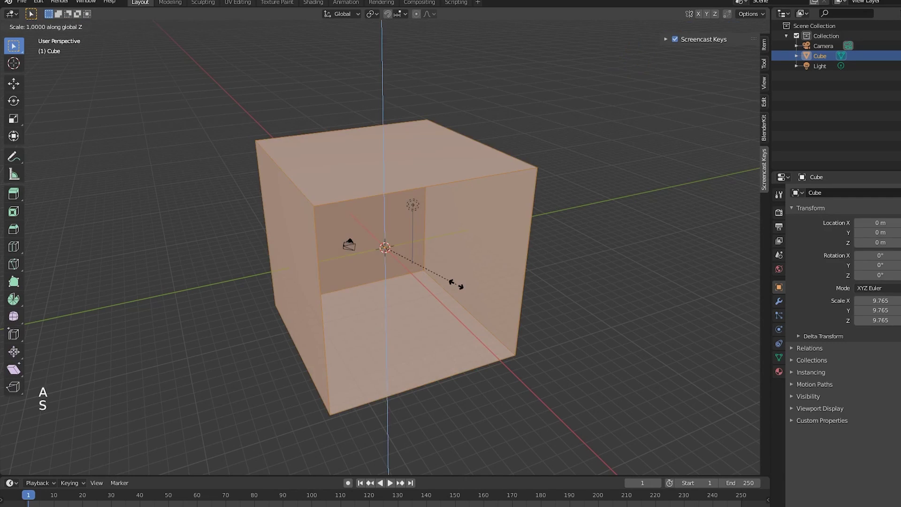
key(z)
middle_drag(395, 274, 397, 277)
Step: Subdivide all of the room's faces with 6 cuts
right_click(397, 276)
click(396, 278)
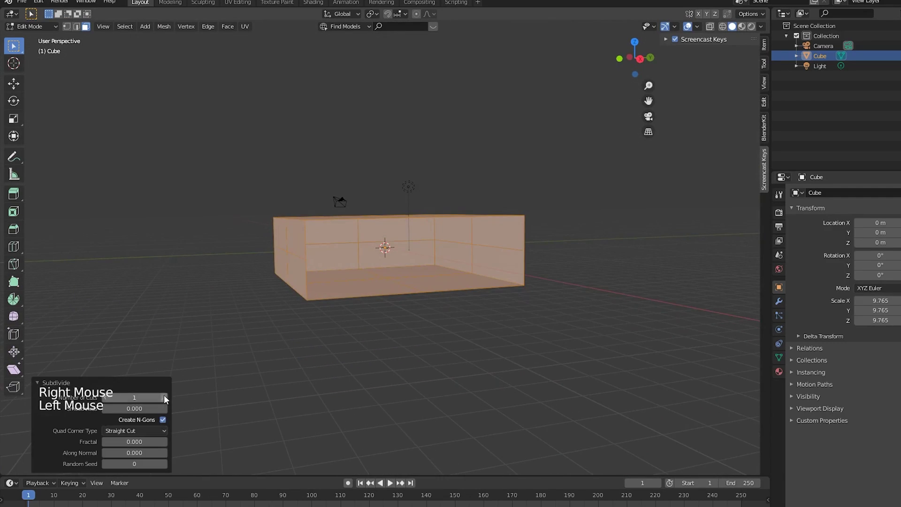
click(164, 397)
click(164, 397)
click(164, 397)
click(164, 397)
click(164, 397)
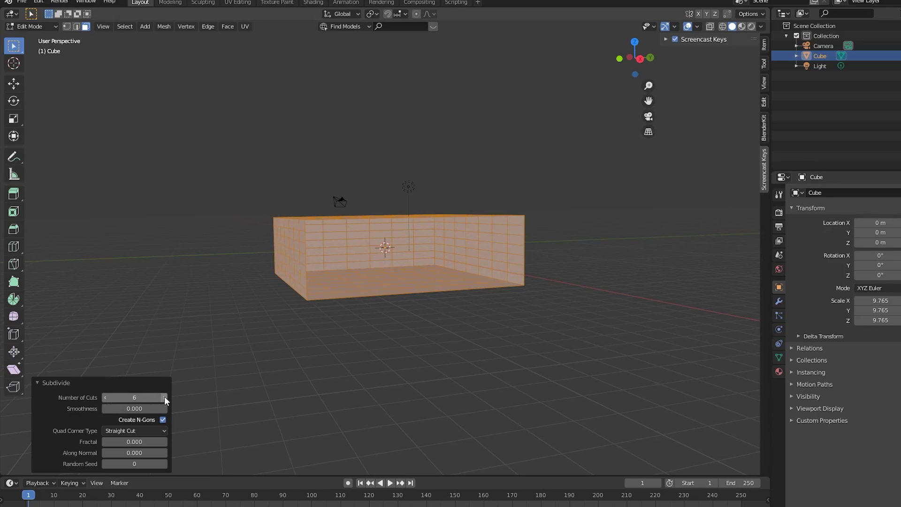
Step: Extrude the middle face sections of the back and both side walls outward along their normals, with an offset of about -0.53 m
middle_drag(328, 376, 509, 382)
drag(358, 311, 413, 344)
middle_drag(336, 376, 446, 376)
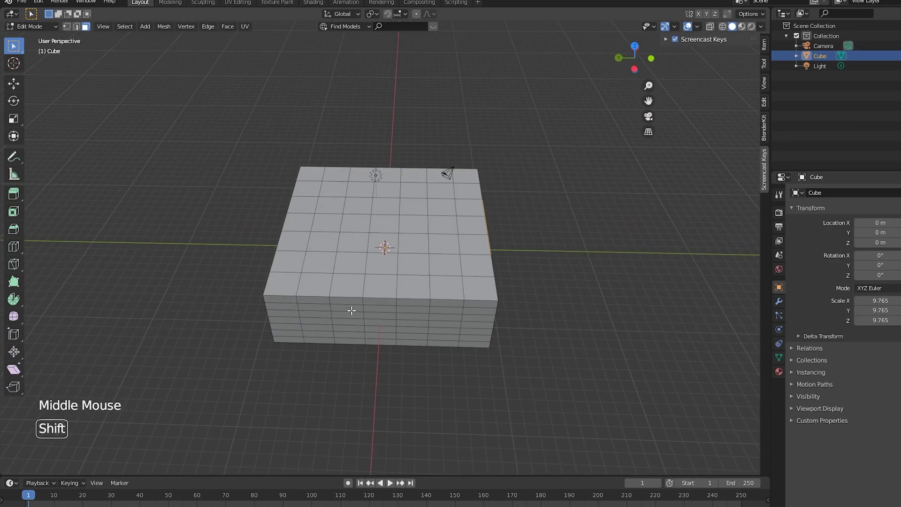
shift+drag(352, 310, 418, 345)
middle_drag(347, 341, 445, 337)
shift+drag(358, 303, 409, 336)
middle_drag(409, 337, 504, 277)
scroll(497, 234, up, 2)
shift+click(520, 209)
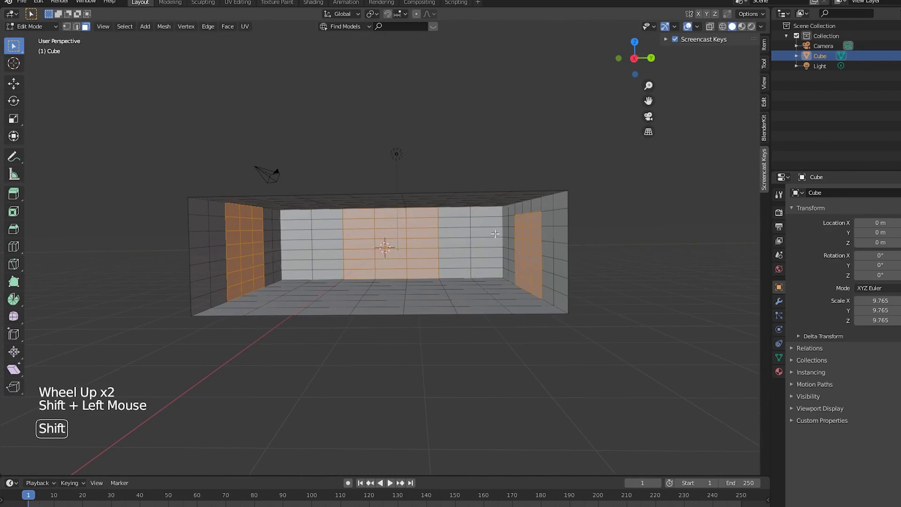
shift+click(534, 207)
right_click(447, 246)
click(447, 276)
click(448, 273)
scroll(448, 273, up, 2)
middle_drag(449, 273, 460, 281)
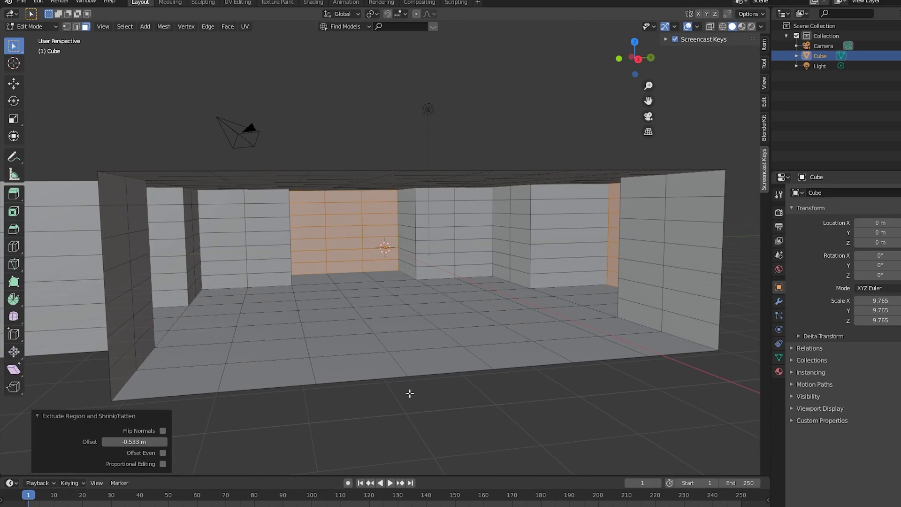
Step: Extrude the central block of ceiling faces upward into a shallow recess
scroll(383, 251, down, 3)
middle_drag(387, 252, 416, 246)
click(382, 251)
scroll(413, 244, up, 3)
key(e)
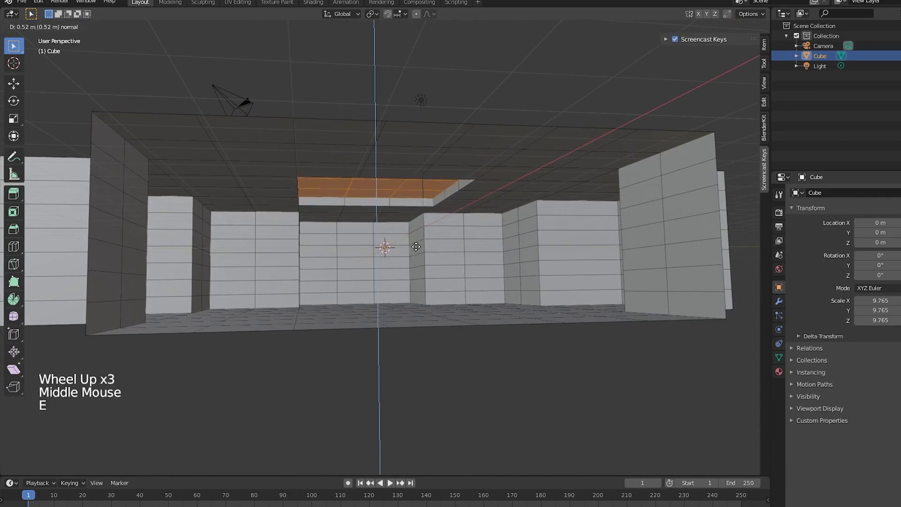
click(418, 232)
Step: Bevel the edge loop around the ceiling recess's opening
middle_drag(377, 352, 367, 352)
scroll(366, 352, up, 1)
click(295, 172)
middle_drag(295, 173, 400, 157)
ctrl+click(401, 157)
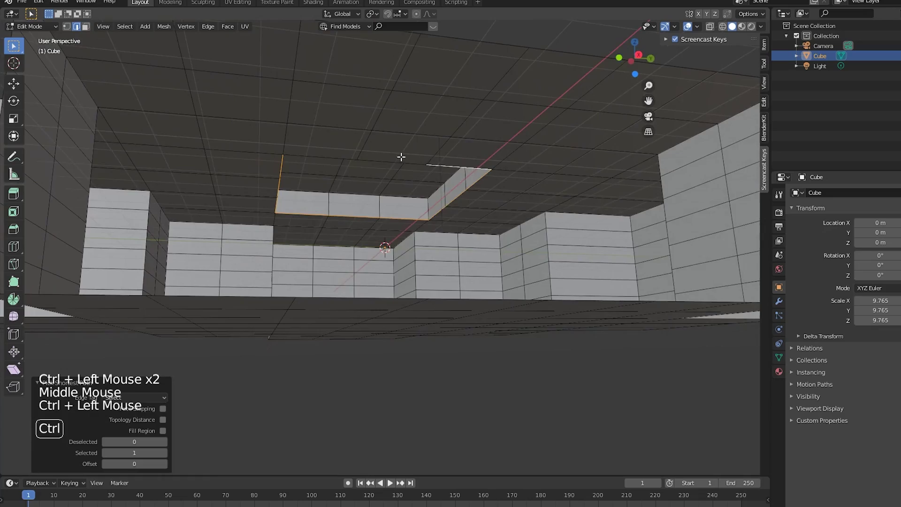
click(13, 229)
drag(400, 157, 400, 120)
scroll(401, 211, up, 3)
ctrl+click(448, 329)
scroll(275, 302, down, 4)
drag(402, 251, 402, 263)
Step: Bevel the vertical corner edges of the side wall recesses
click(196, 199)
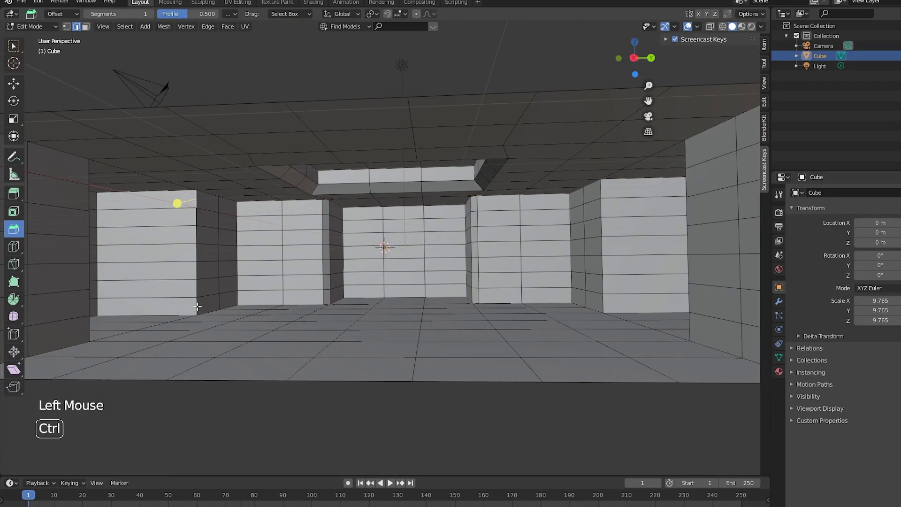
ctrl+click(197, 306)
shift+click(90, 331)
ctrl+click(89, 169)
middle_drag(587, 296, 624, 295)
ctrl+click(632, 300)
drag(385, 244, 385, 263)
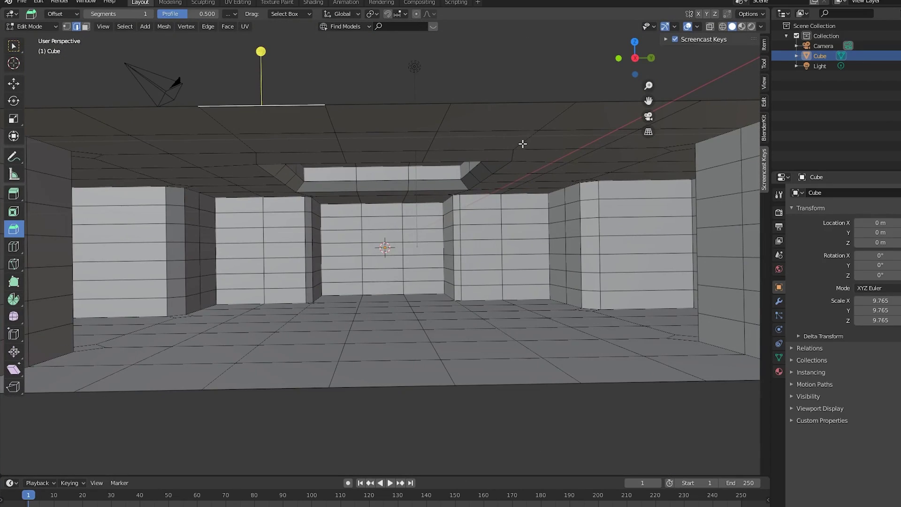
Step: Return to Object Mode and hide the room cube
scroll(522, 144, down, 3)
middle_drag(455, 120, 472, 135)
key(Tab)
click(473, 137)
scroll(387, 122, down, 5)
click(897, 56)
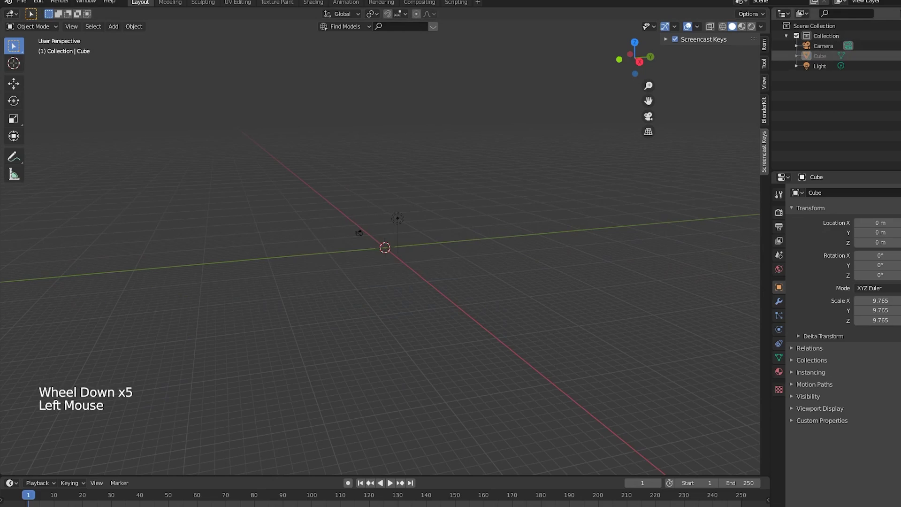
Step: Add a cylinder with 200 vertices at the origin and stretch it along Z to a scale of about 1.885
scroll(386, 141, up, 6)
click(113, 27)
mouse_move(124, 33)
click(211, 88)
scroll(359, 199, up, 3)
scroll(358, 199, up, 2)
click(134, 349)
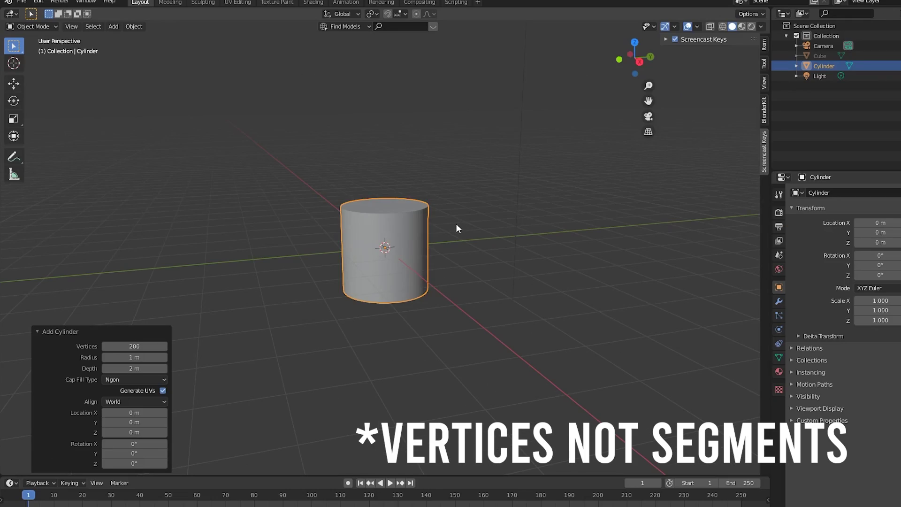
key(s)
key(z)
click(529, 211)
Step: Inset the cylinder's side faces by about 0.1065 m and extrude them along their normals with an offset of about 0.0703 m
key(Tab)
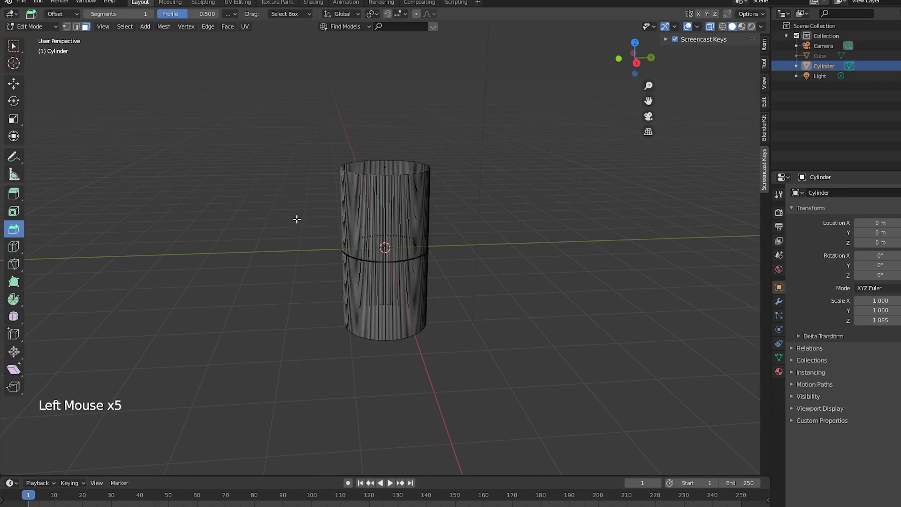
key(i)
click(476, 215)
right_click(478, 217)
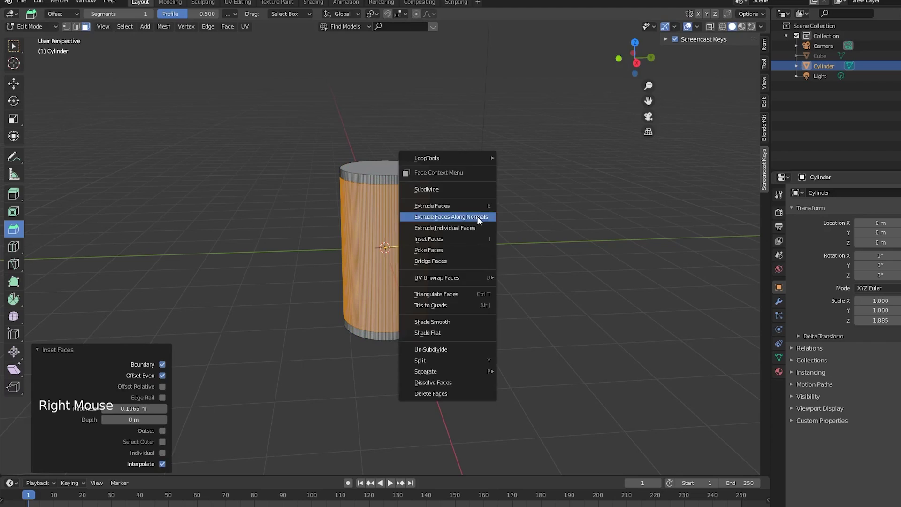
click(477, 217)
click(474, 218)
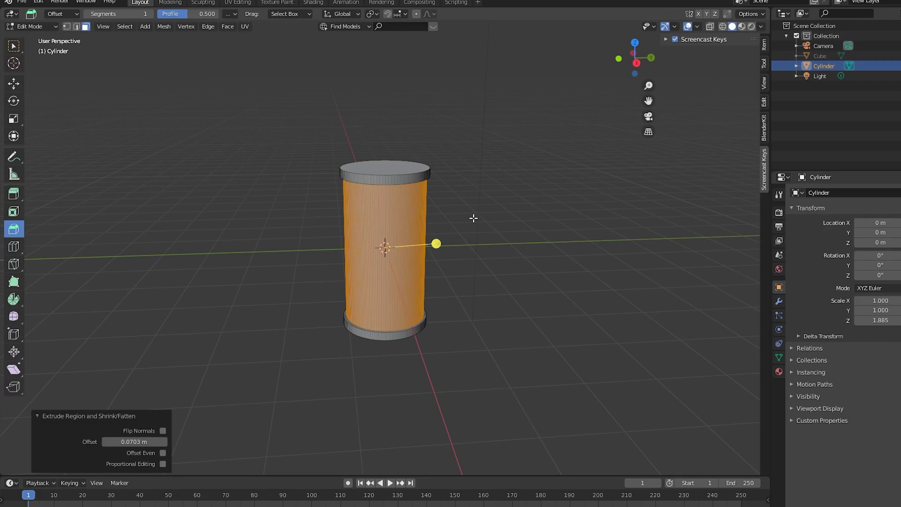
Step: Shape the cylinder's top into wider stepped collars with extrudes, insets and scaling, and extrude and flare its base
click(415, 171)
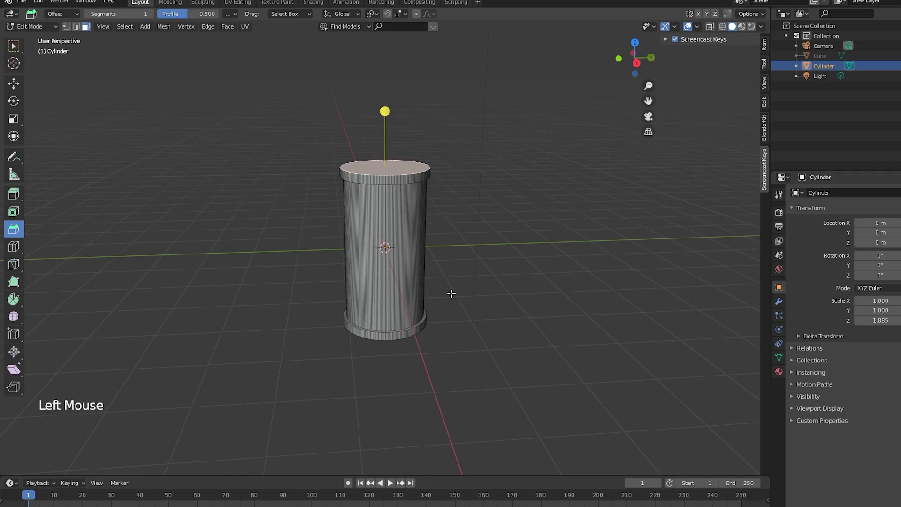
click(470, 262)
key(e)
click(506, 230)
key(i)
click(494, 230)
key(e)
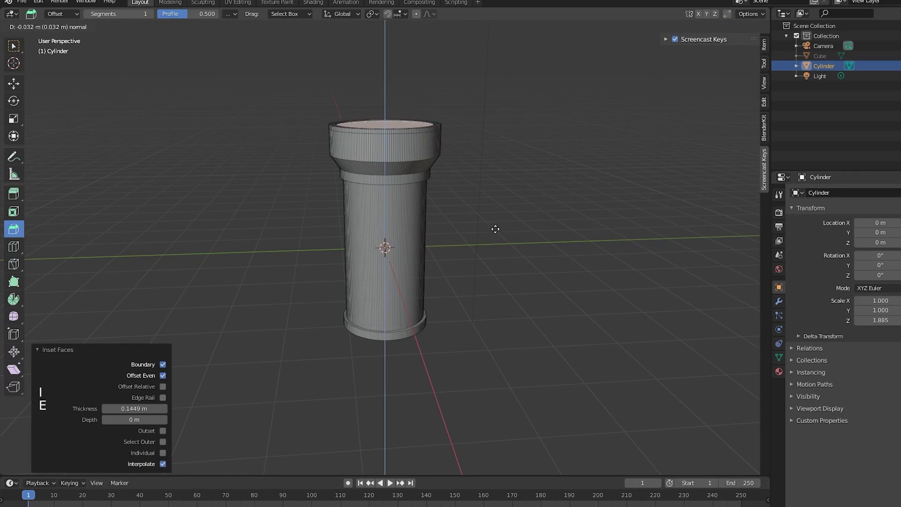
click(495, 216)
key(e)
click(494, 202)
key(s)
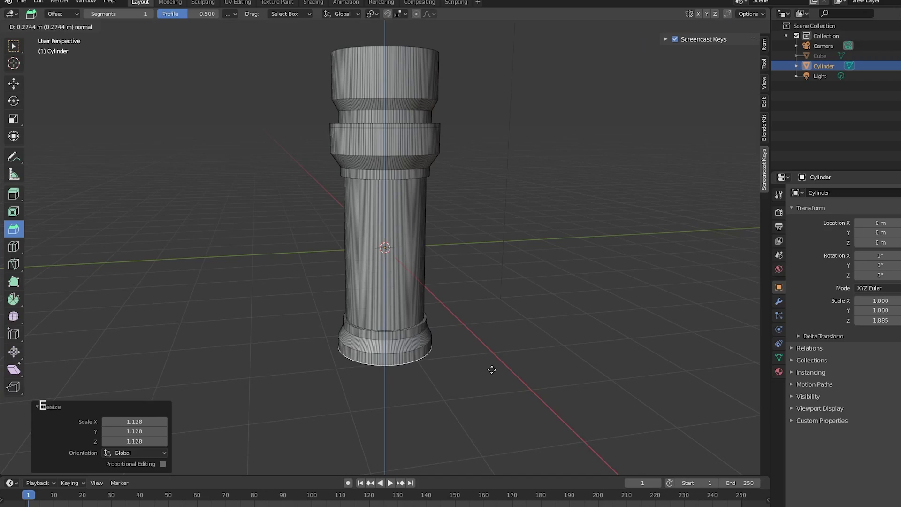
Step: Select a centred group of ten adjacent faces on the base's lowest ring from both the right and left orthographic views
click(639, 62)
scroll(557, 235, up, 6)
shift+middle_drag(557, 235, 557, 235)
scroll(469, 282, up, 3)
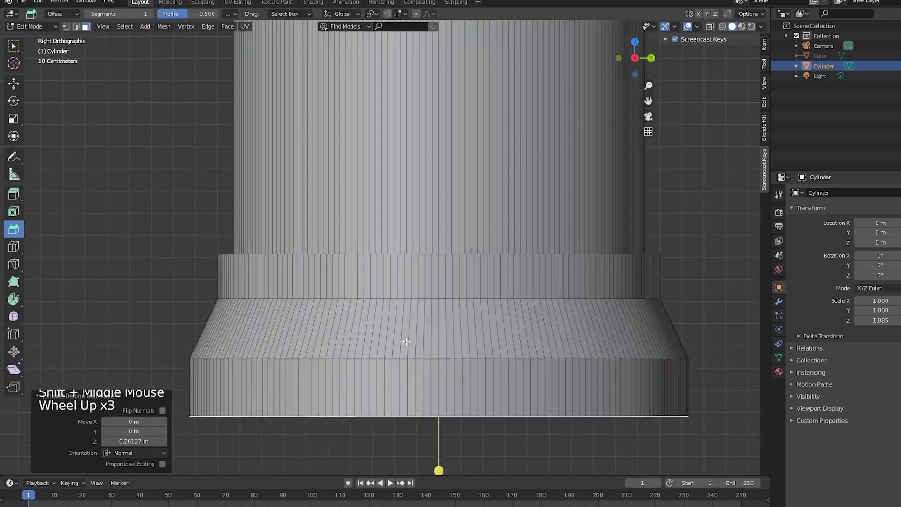
shift+middle_drag(469, 282, 420, 351)
shift+click(423, 350)
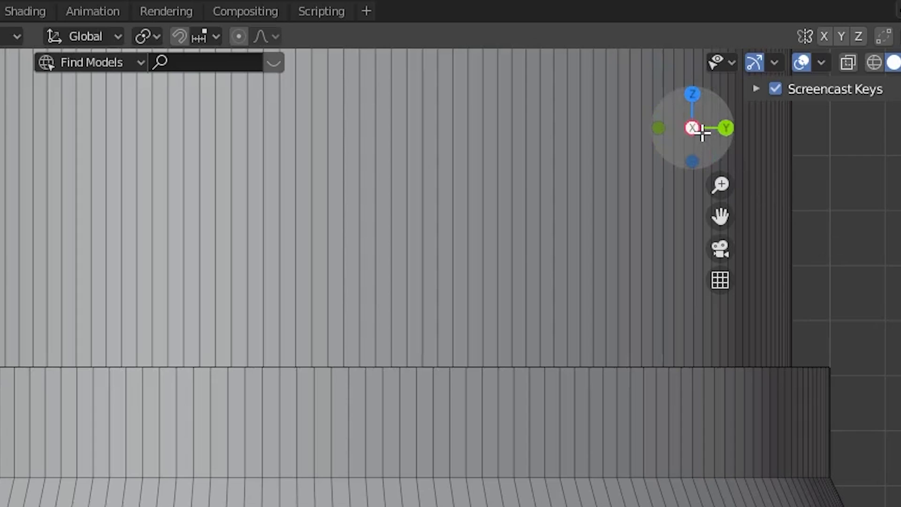
click(633, 59)
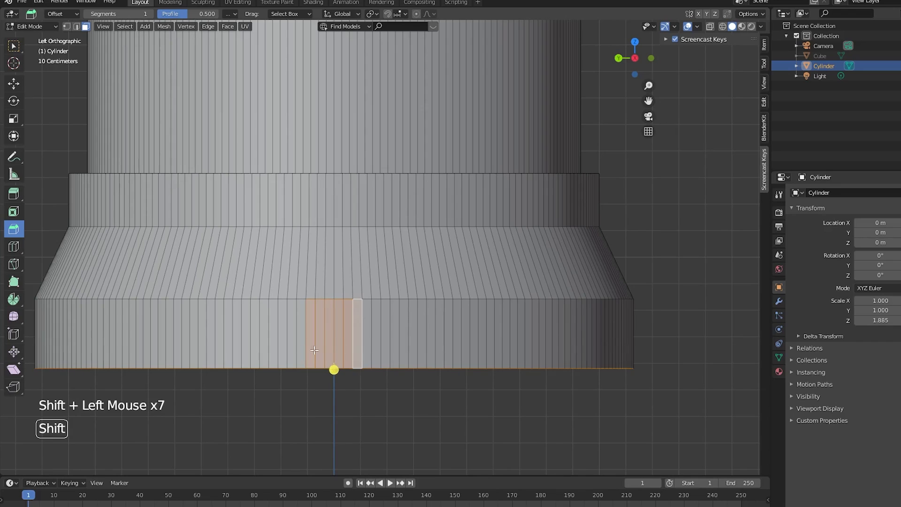
shift+click(367, 350)
shift+click(376, 350)
shift+click(300, 349)
shift+click(291, 350)
shift+click(344, 314)
mouse_move(356, 350)
middle_down()
mouse_move(344, 314)
mouse_move(344, 349)
middle_up()
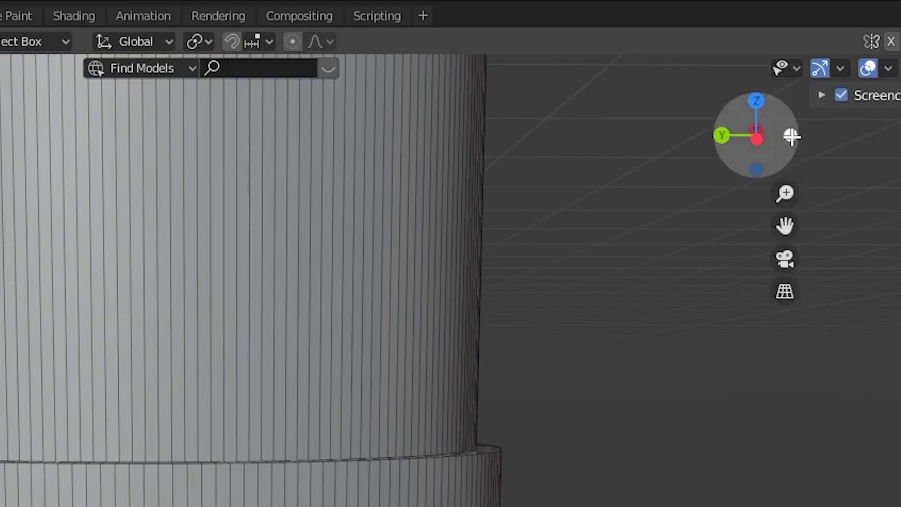
Step: Add matching face groups on the ring's front and back sides and extrude all four groups outward as feet
click(791, 137)
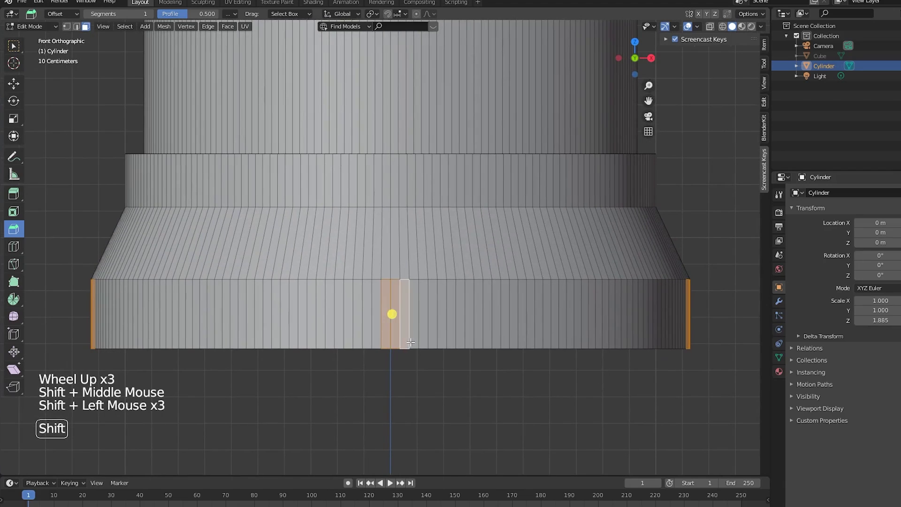
click(635, 58)
shift+drag(387, 336, 403, 338)
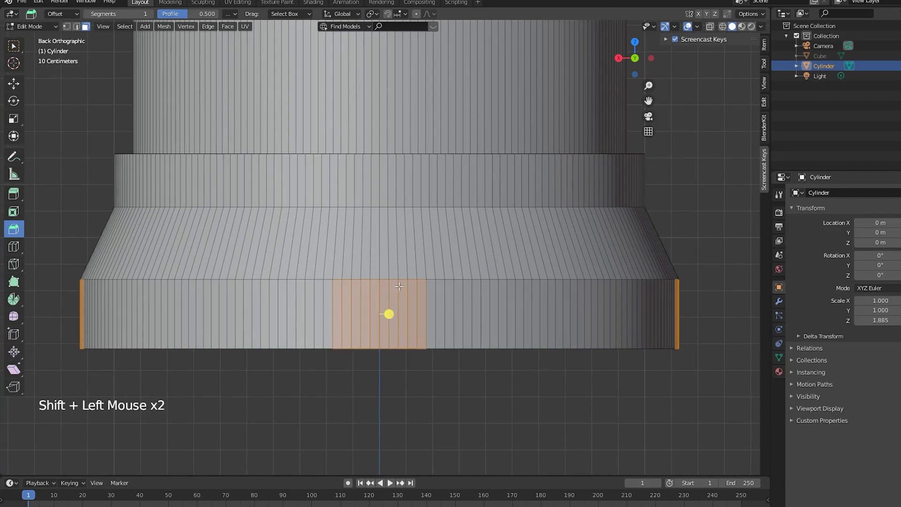
middle_drag(399, 286, 469, 288)
scroll(469, 289, down, 7)
middle_drag(469, 289, 562, 293)
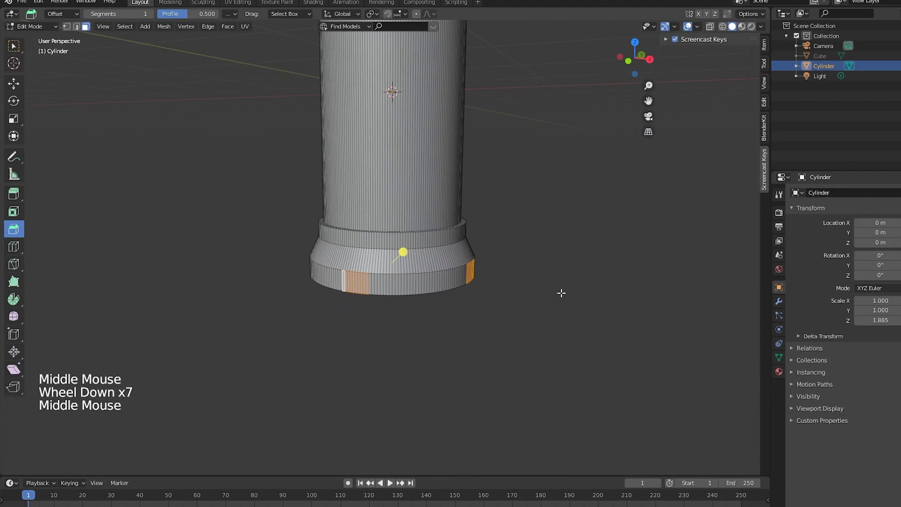
click(571, 283)
Step: Select the outer top edges of all four feet and move them down along Z to slope the feet
scroll(571, 282, up, 4)
click(251, 319)
ctrl+click(323, 325)
middle_drag(583, 394, 552, 393)
shift+click(503, 329)
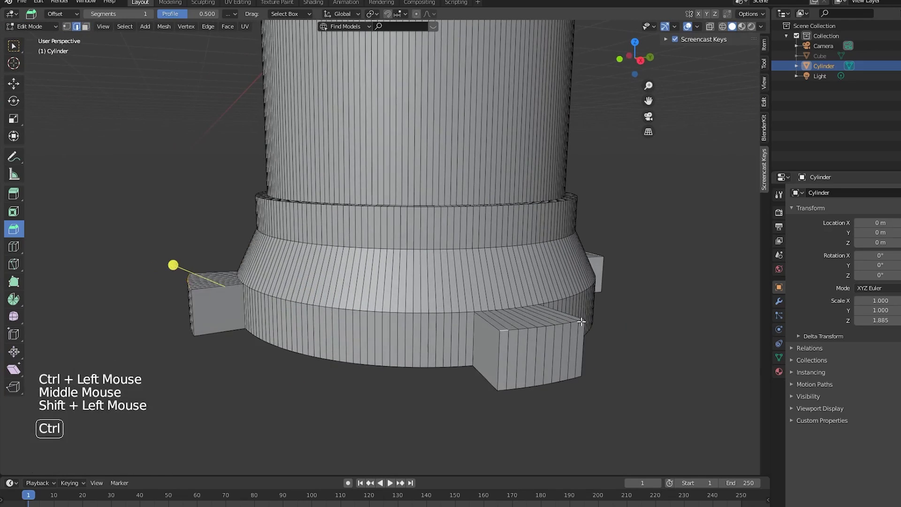
ctrl+click(583, 316)
middle_drag(584, 328, 478, 357)
shift+click(501, 377)
ctrl+click(578, 361)
middle_drag(619, 370, 525, 374)
shift+click(499, 362)
ctrl+click(554, 341)
scroll(590, 385, down, 3)
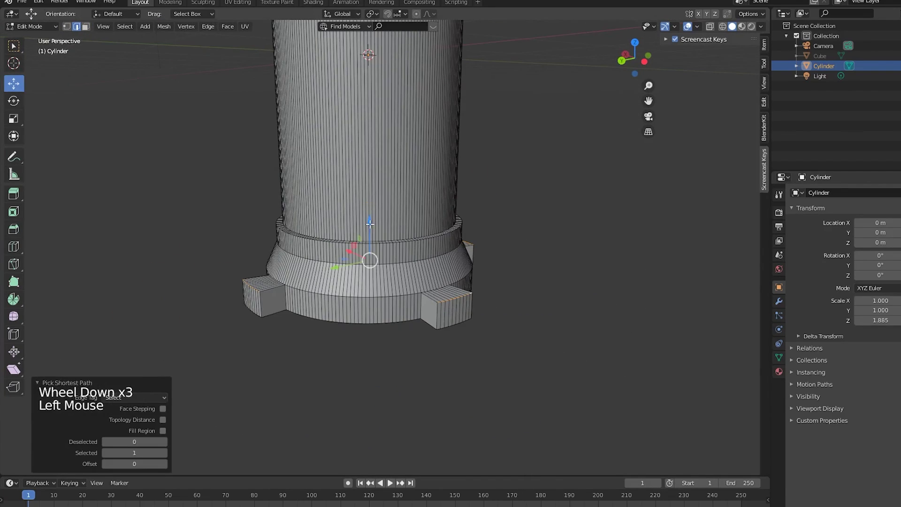
drag(369, 223, 369, 241)
middle_drag(671, 328, 503, 336)
Step: Leave Edit Mode on the cylinder and unhide the room cube
scroll(503, 336, down, 5)
key(Tab)
middle_drag(439, 277, 460, 336)
click(459, 338)
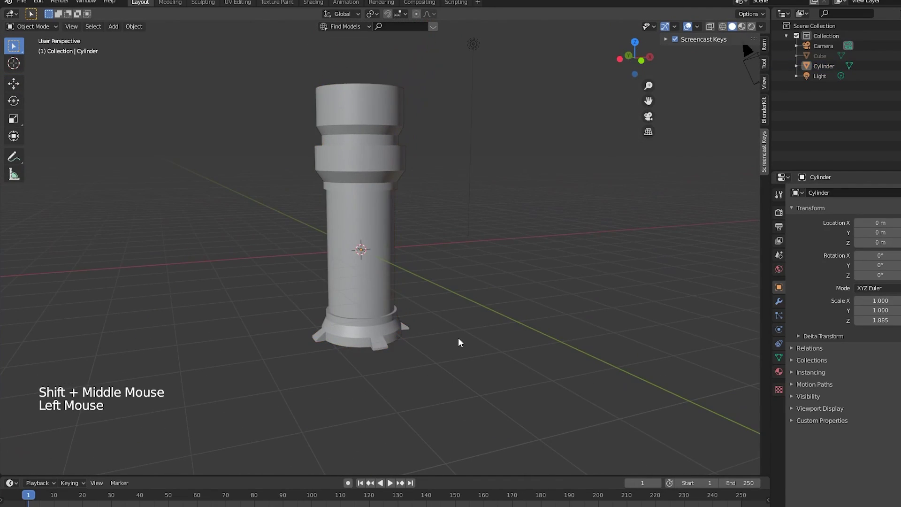
scroll(458, 337, down, 6)
Step: Lock the camera to the view and frame the cylinder inside the room through the camera
click(332, 199)
click(764, 82)
click(751, 162)
key(KP_0)
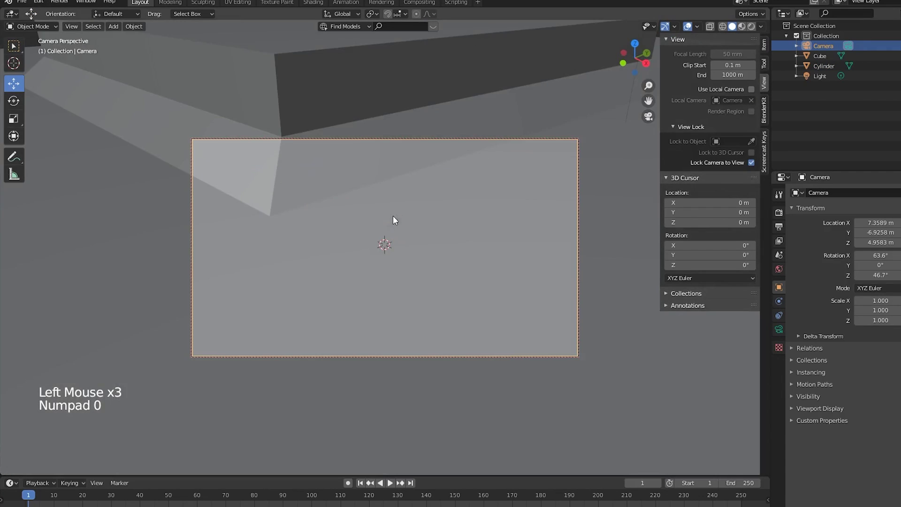
scroll(362, 255, down, 5)
middle_drag(393, 216, 396, 255)
scroll(374, 255, up, 1)
scroll(374, 255, down, 1)
Step: Widen the render output by setting Resolution X to 2309 px
click(779, 227)
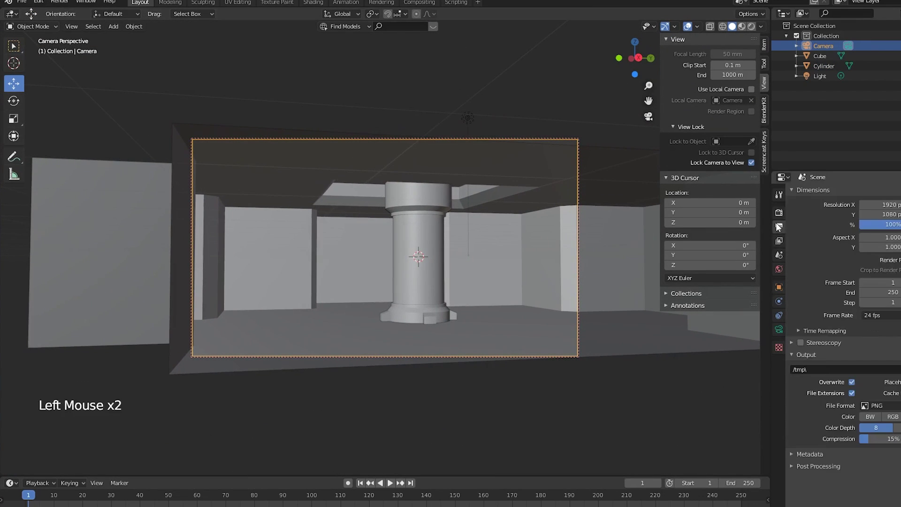
drag(885, 214, 882, 214)
drag(882, 204, 899, 205)
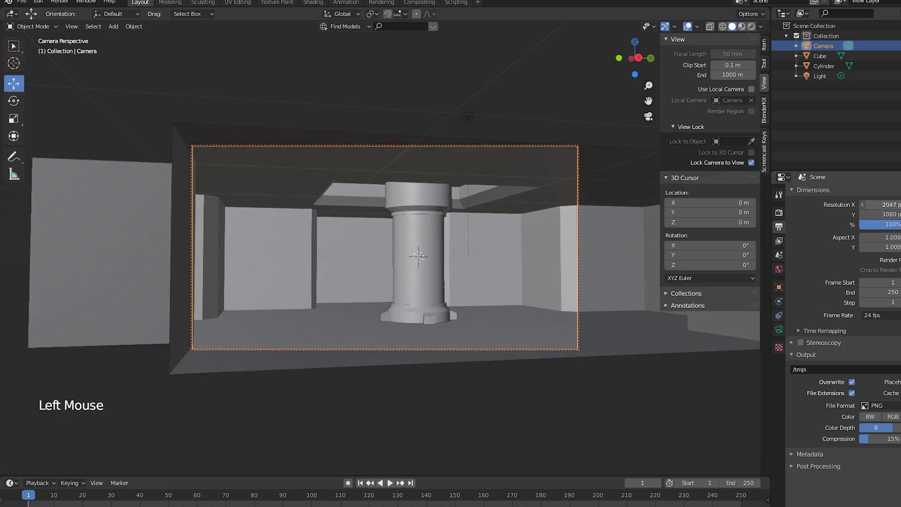
Step: Fine-tune the camera framing of the room and unlock the camera from the view
shift+middle_drag(438, 259, 441, 257)
mouse_move(441, 257)
middle_down()
mouse_move(454, 253)
mouse_move(445, 250)
middle_up()
click(749, 163)
Step: Move the edges of the room's front opening outward along X by about 3.6 m and fine-tune their position
middle_drag(446, 197, 447, 236)
scroll(446, 236, down, 6)
click(447, 235)
key(Tab)
scroll(446, 235, up, 2)
click(76, 26)
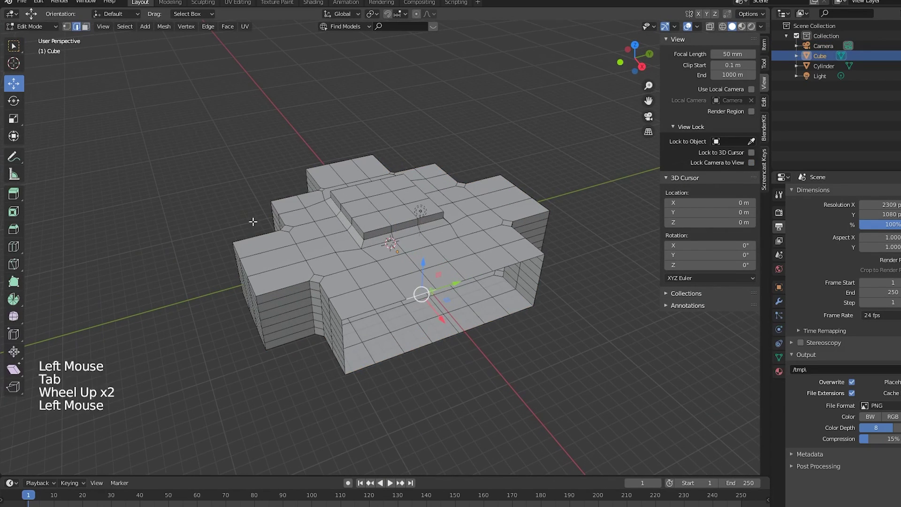
drag(467, 335, 498, 368)
key(KP_0)
scroll(575, 267, down, 1)
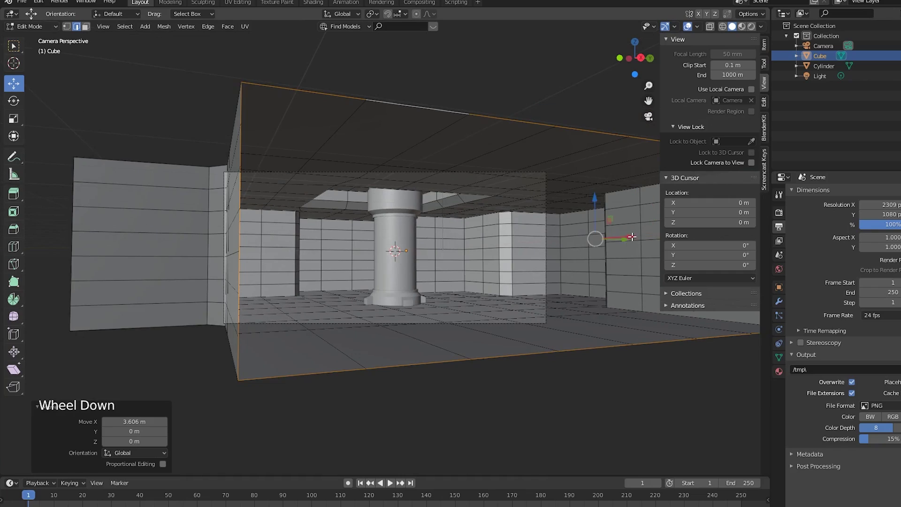
drag(631, 236, 595, 236)
Step: Extrude the vertical edges at the side of the room's front opening into an extra wall section and leave Edit Mode
middle_drag(375, 183, 329, 168)
scroll(330, 169, down, 2)
key(KP_0)
key(e)
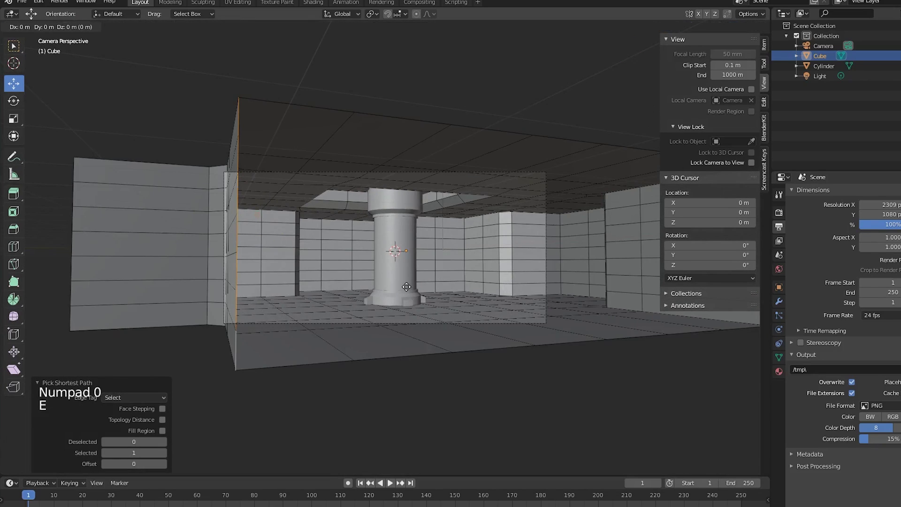
scroll(338, 275, up, 3)
scroll(338, 275, down, 1)
shift+middle_drag(338, 275, 576, 333)
key(Tab)
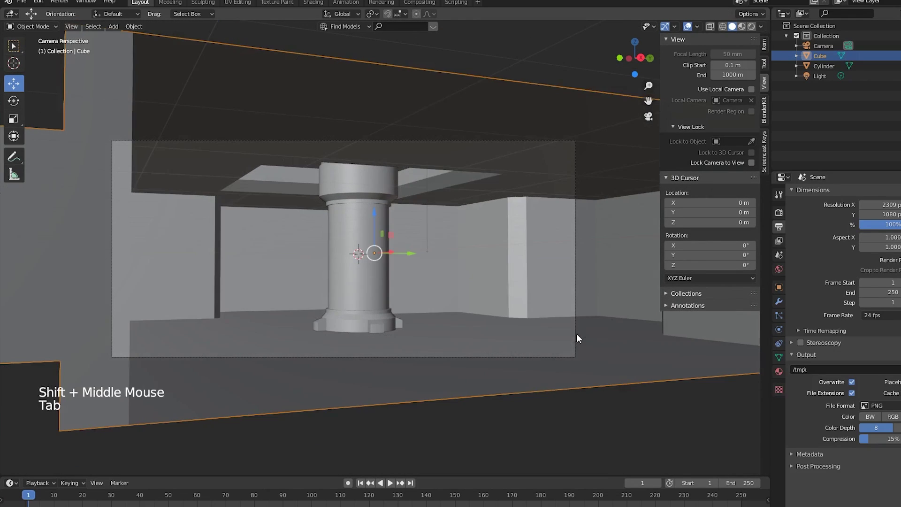
click(576, 333)
click(778, 329)
click(856, 241)
click(857, 241)
click(779, 286)
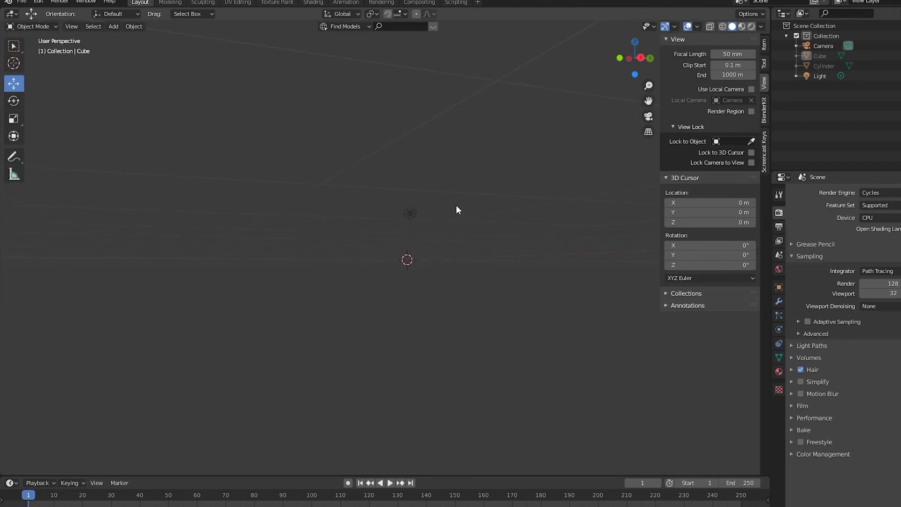
Step: Add a cube at the 3D cursor and frame it in the view
click(113, 26)
mouse_move(131, 36)
click(215, 46)
click(71, 26)
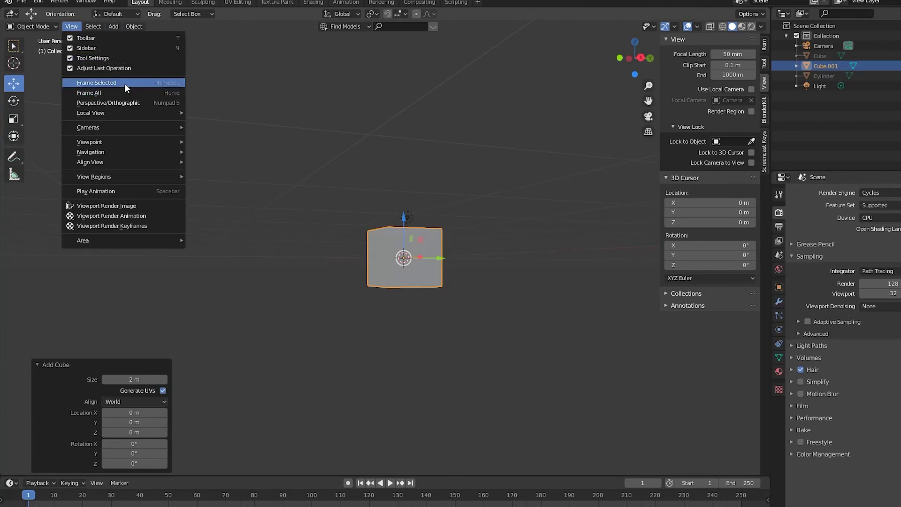
click(125, 83)
Step: Scale the cube along Y, X and Z into a thin, wide monitor panel, using about 0.783 in Z
key(s)
key(y)
click(408, 249)
key(s)
key(x)
click(424, 242)
key(s)
key(z)
click(436, 267)
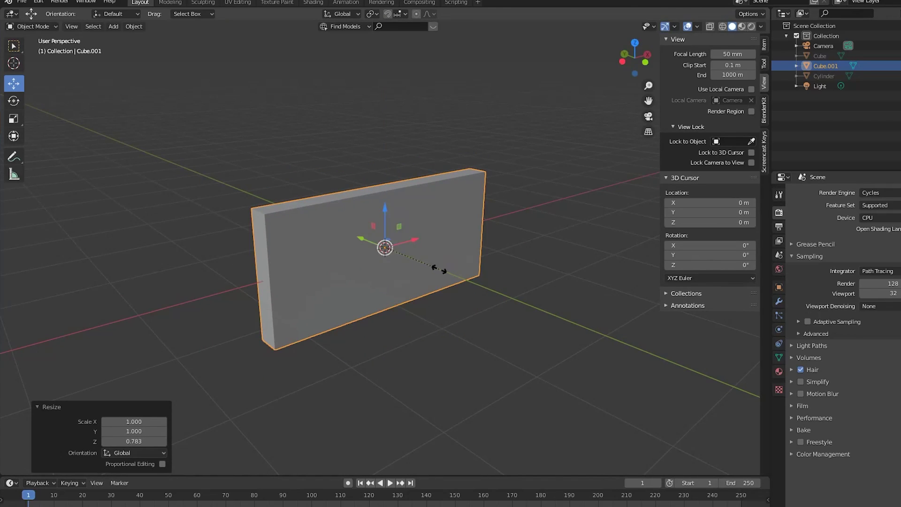
key(s)
key(x)
click(424, 273)
Step: Inset the monitor's front face by about 0.079 m and extrude it inward to form a recessed screen
key(Tab)
key(alt+a)
click(86, 26)
click(399, 281)
key(i)
click(427, 333)
key(e)
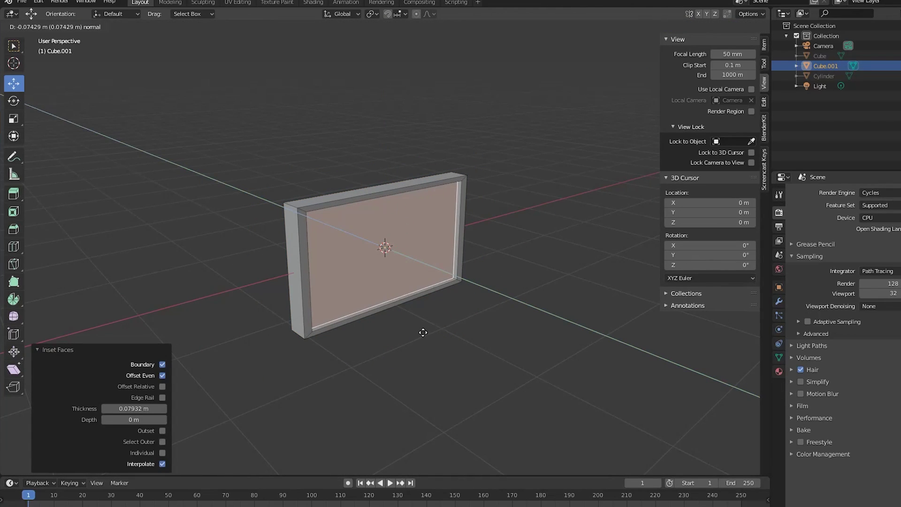
click(422, 332)
Step: Bevel the outer edges of the monitor panel
ctrl+click(302, 263)
drag(437, 268, 440, 269)
middle_drag(300, 277, 416, 316)
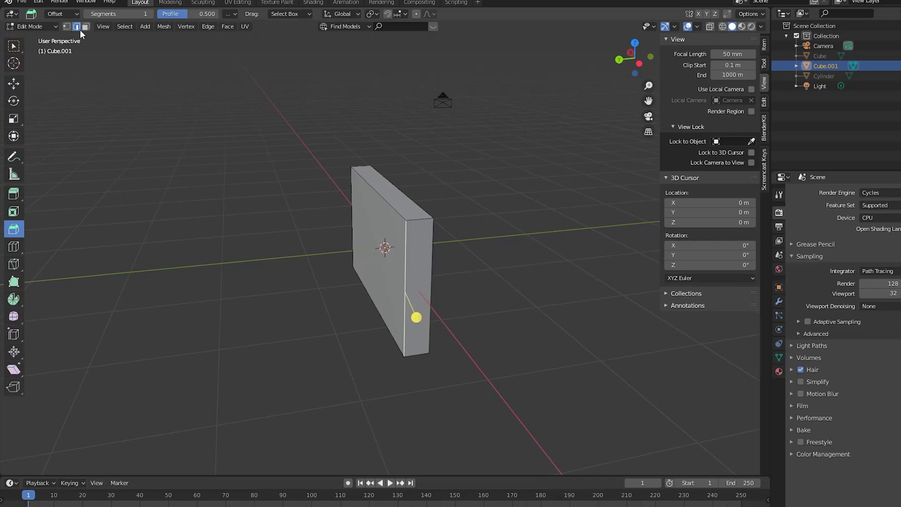
Step: Inset the monitor's back face, extrude it outward and scale the extruded face along Z
key(3)
click(390, 286)
key(i)
click(386, 266)
key(e)
click(369, 257)
key(s)
key(z)
click(370, 258)
Step: Extrude the monitor's back face further, shrink it and extrude a small wall mount
key(e)
click(368, 258)
key(s)
click(369, 258)
key(e)
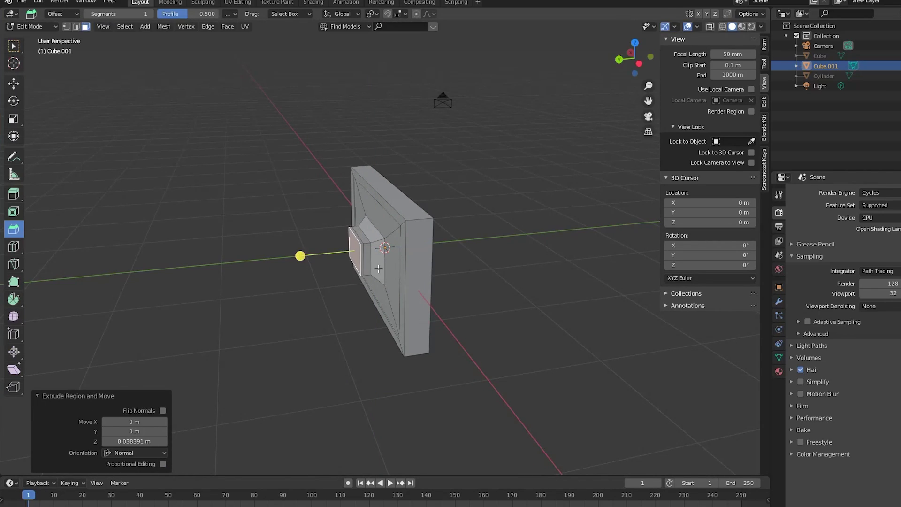
Step: Place the duplicated monitor beside the first one at the wall corner and rotate it about 15.6° around Z
key(g)
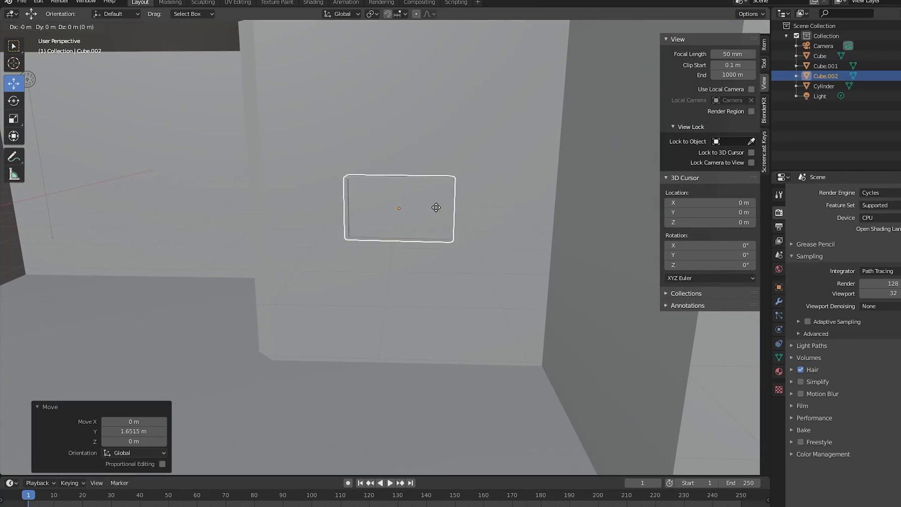
click(543, 240)
key(g)
key(x)
click(413, 209)
click(535, 218)
key(r)
key(z)
middle_drag(537, 227, 533, 195)
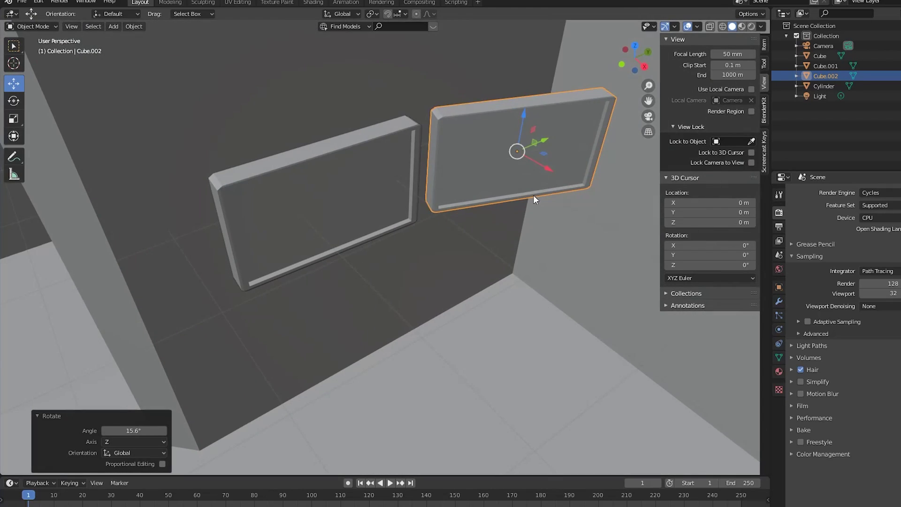
Step: Rotate the first wall monitor slightly around Z and shift it along Y
click(346, 224)
key(r)
key(z)
click(361, 235)
key(g)
key(y)
click(385, 253)
middle_drag(385, 253, 412, 119)
click(412, 119)
scroll(519, 319, down, 5)
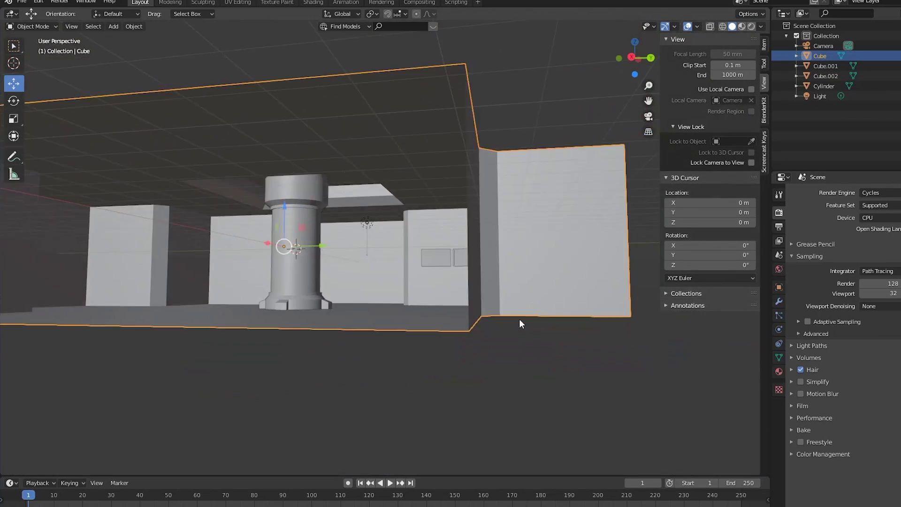
Step: Duplicate a monitor downward along Z, rotate the copy around Z and center it below the upper two
click(337, 212)
key(shift+d)
key(z)
click(336, 384)
key(r)
key(z)
click(371, 384)
drag(374, 369, 496, 366)
click(459, 131)
scroll(459, 132, down, 8)
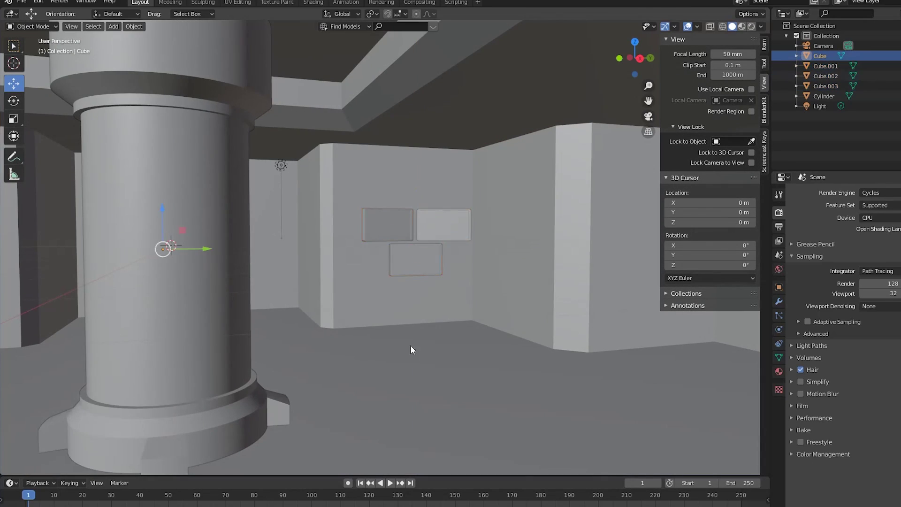
drag(414, 192, 414, 182)
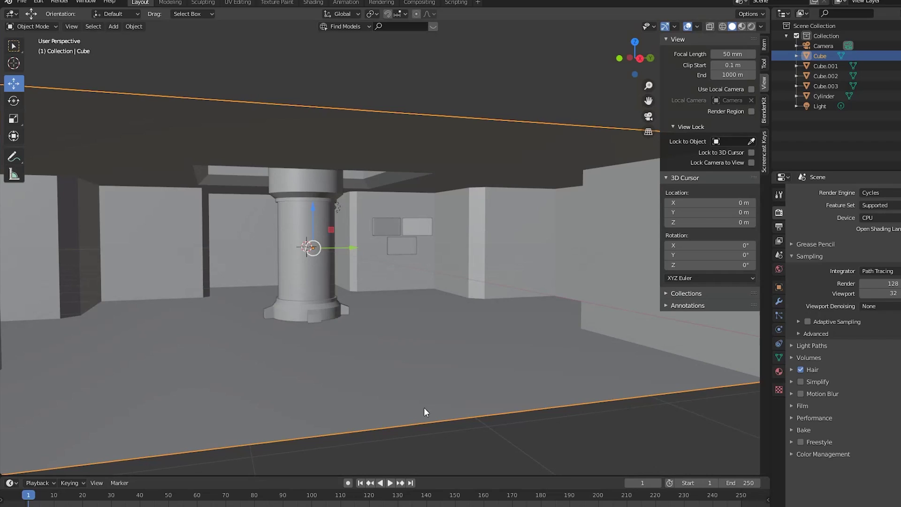
Step: Pull the row of wall faces below the monitors inward to form a corner desk, scaling it to 0.473 in Z
key(Tab)
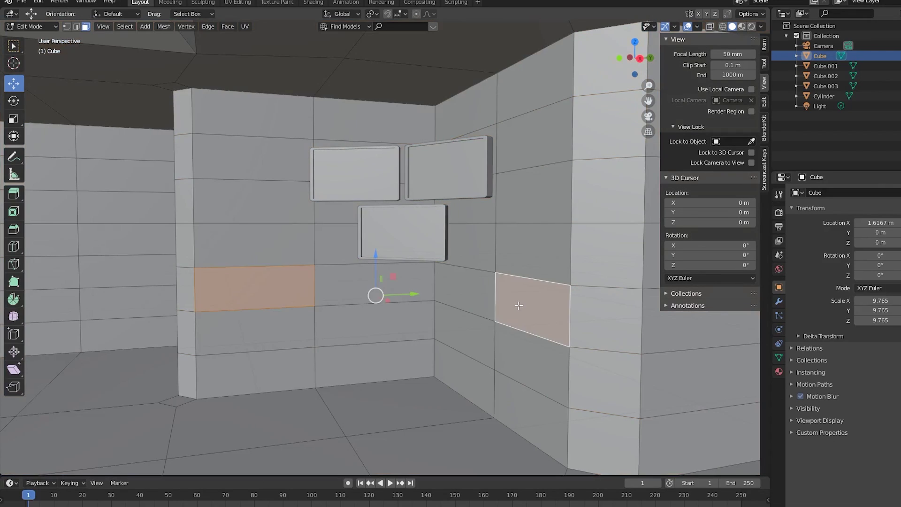
ctrl+click(472, 299)
click(427, 290)
key(alt+s)
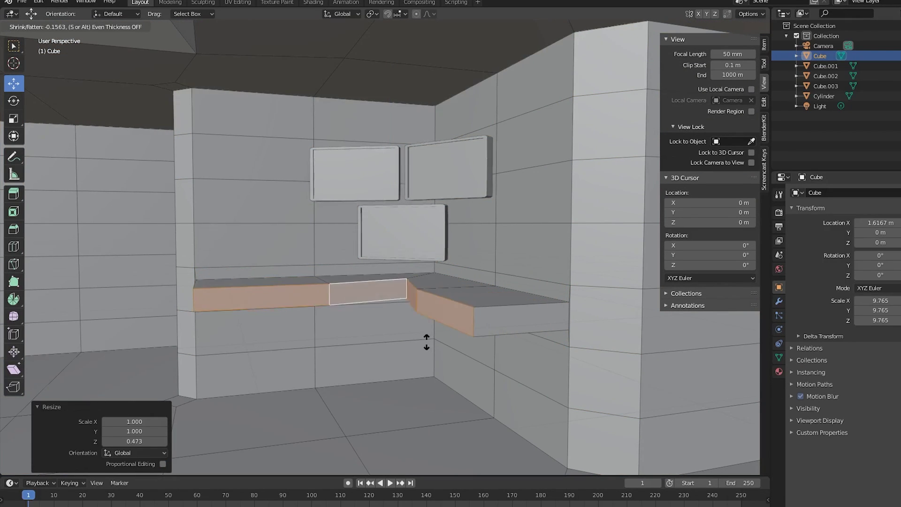
click(422, 341)
middle_drag(423, 342, 307, 308)
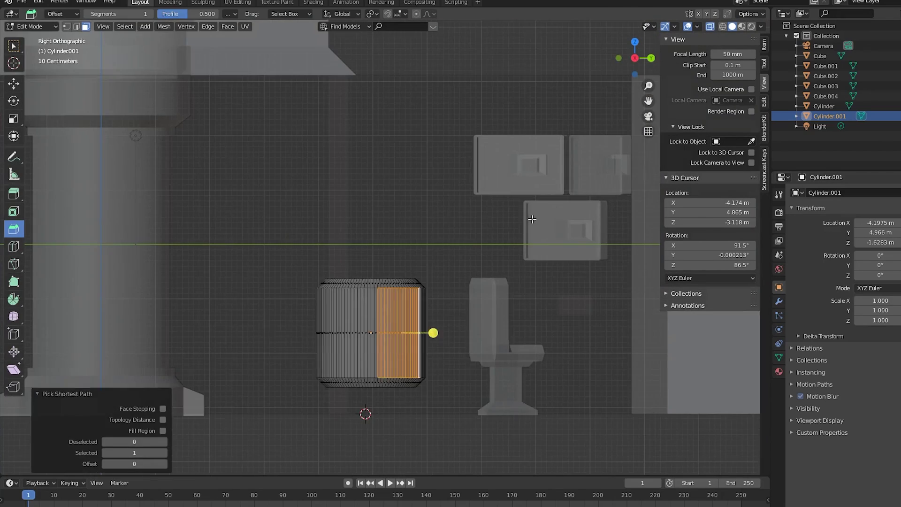
Step: Box-select the band of side faces across the barrel cylinder in the side view
drag(312, 355, 454, 367)
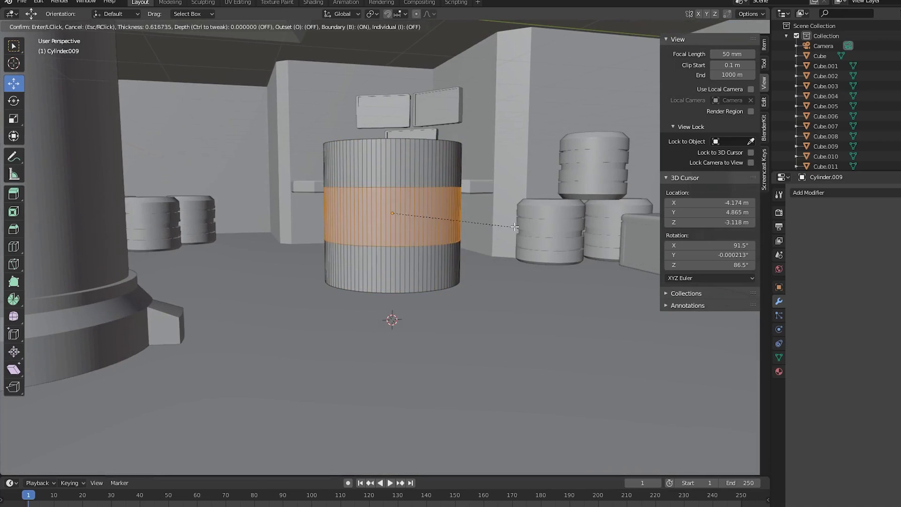
Step: Inset the new cylinder's middle face band by about 0.067 m, scale it by 1.097, and inset and scale a groove inside it
click(506, 222)
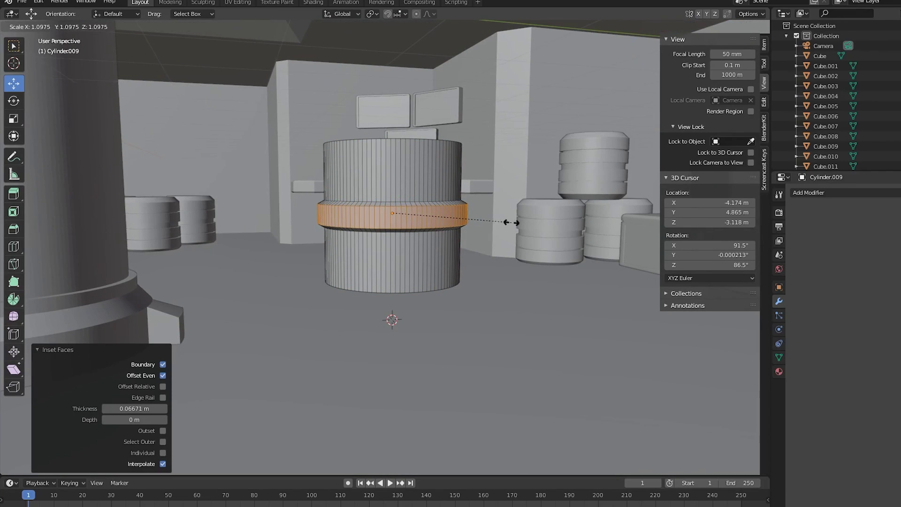
click(511, 222)
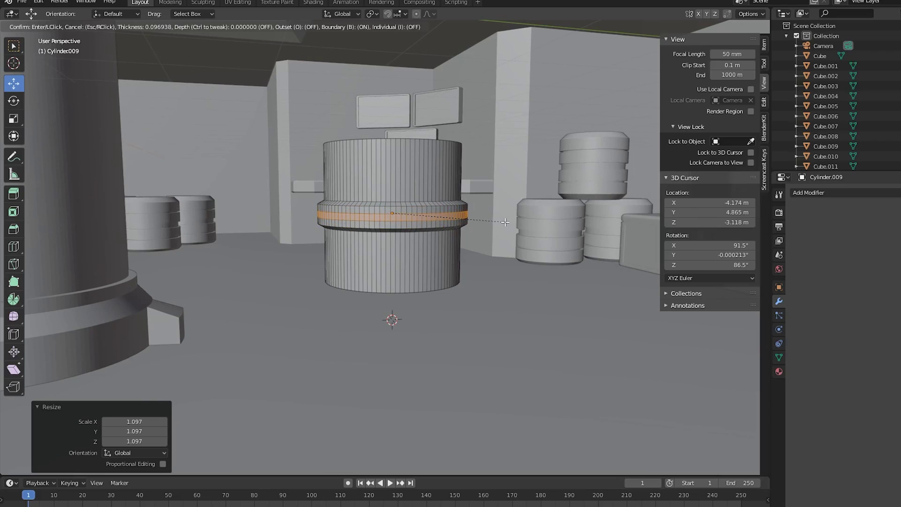
click(505, 222)
click(492, 226)
key(Tab)
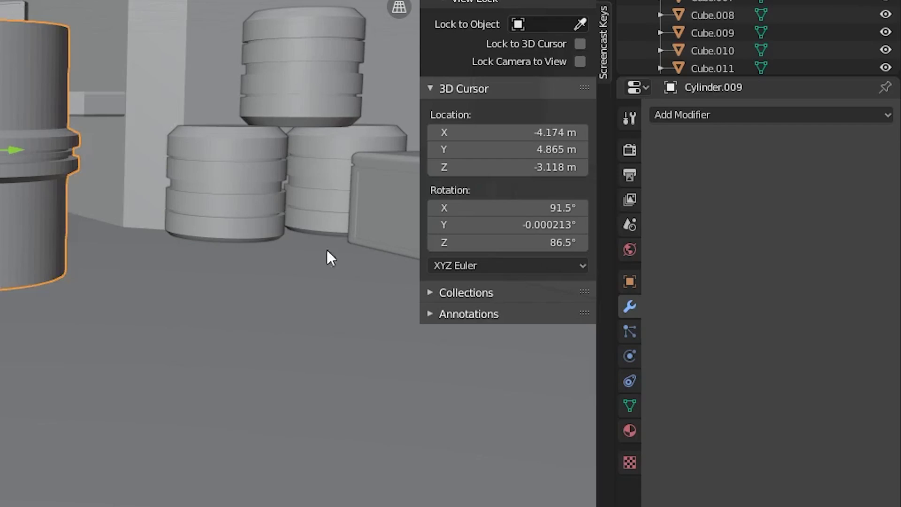
Step: Add an Array modifier to the pipe segment with relative offset 0 in X and 1 in Z, and raise the count
click(740, 113)
click(547, 152)
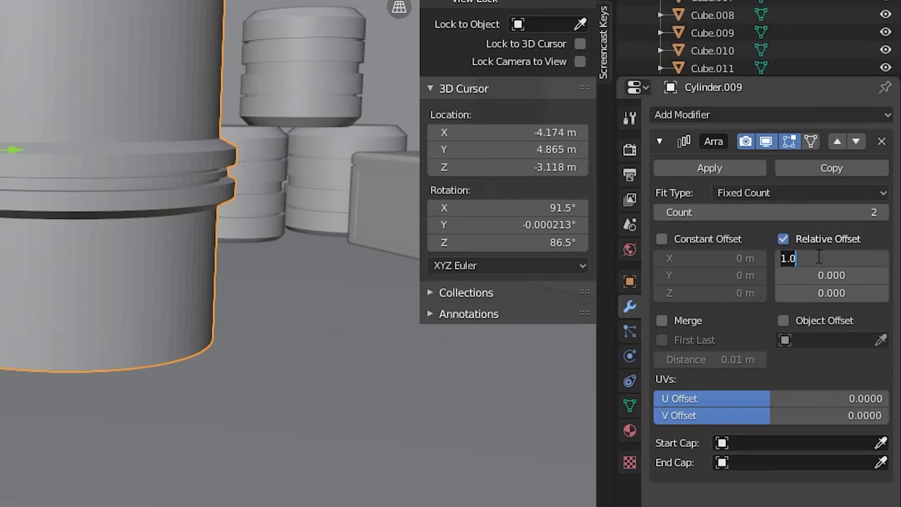
key(Return)
click(820, 291)
text(1)
key(Return)
click(883, 213)
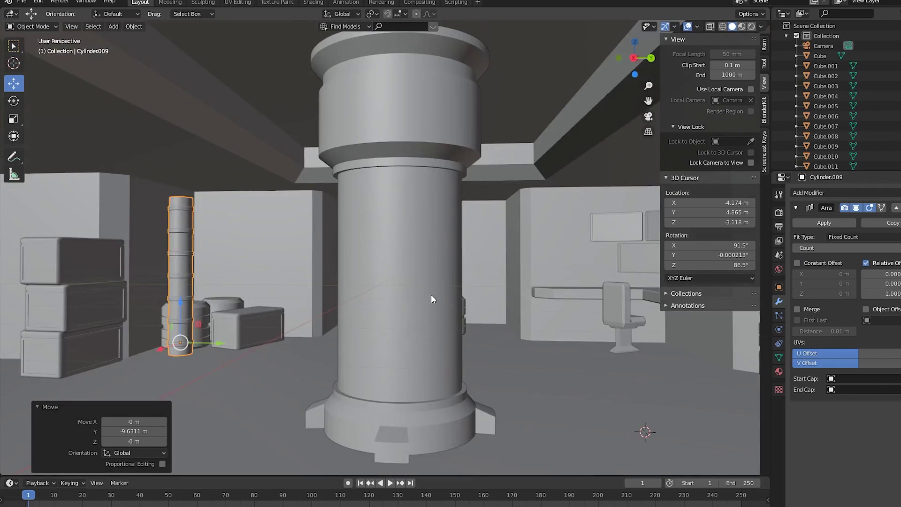
Step: Lower the stacked pipe beside the barrels, scale it by about 1.883 and check it through the camera
middle_drag(431, 294, 245, 263)
drag(264, 227, 264, 264)
middle_drag(263, 263, 478, 319)
click(610, 237)
scroll(398, 303, down, 3)
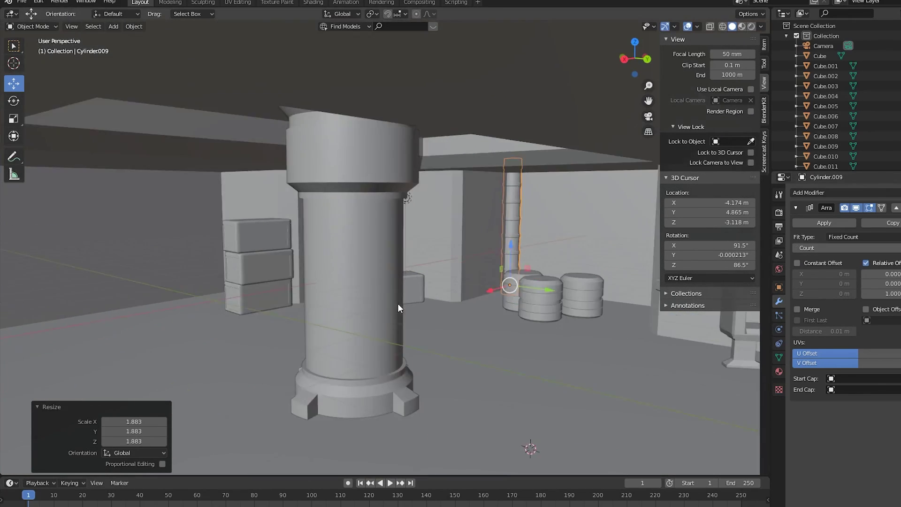
key(KP_0)
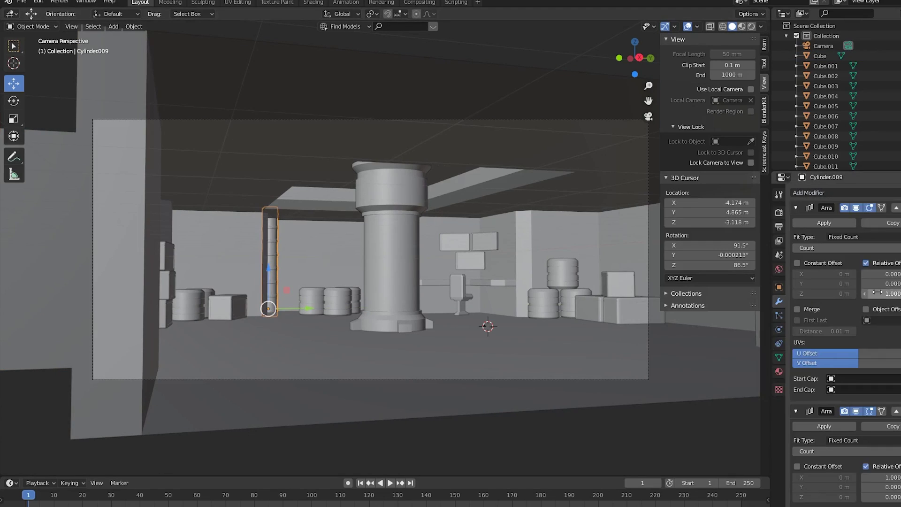
Step: Duplicate the vertical pipe along X toward the camera
scroll(878, 292, down, 3)
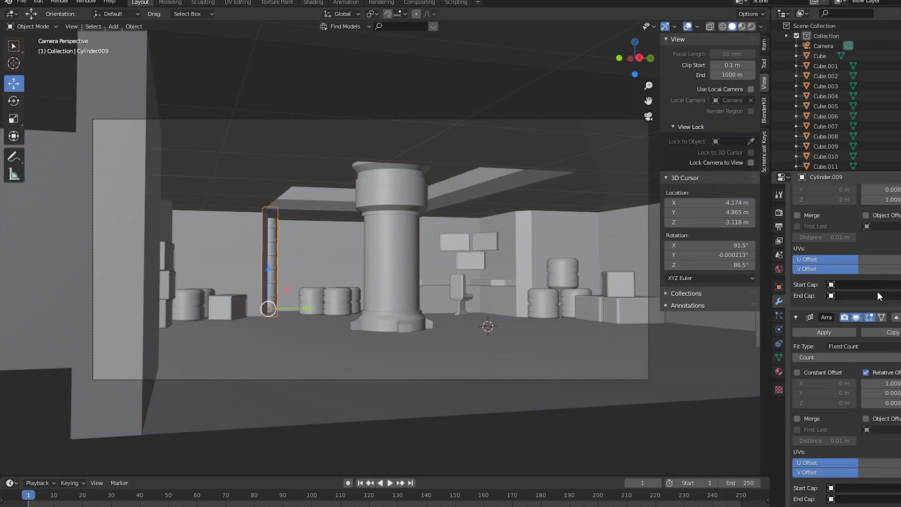
key(shift+d)
key(x)
click(334, 277)
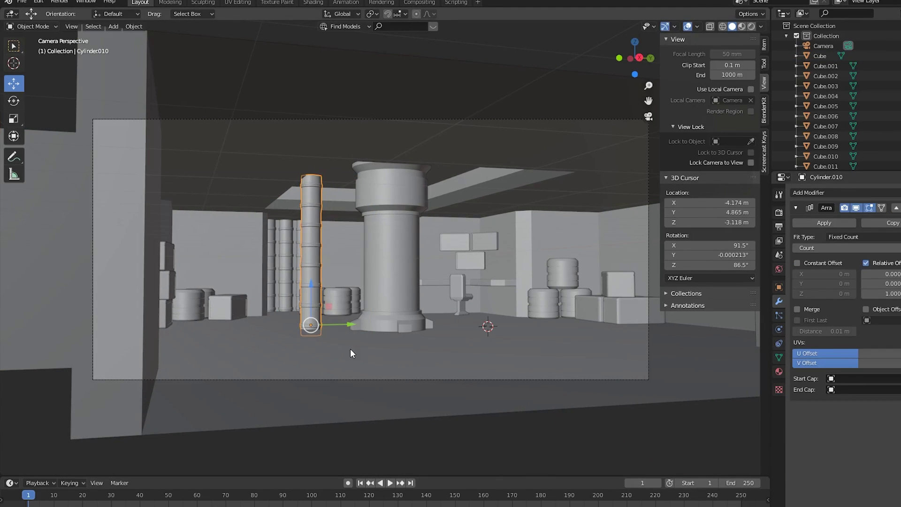
Step: Rotate the duplicated pipe 90° around X so it lies horizontally
key(r)
key(x)
key(9)
key(0)
key(Return)
Step: Raise the horizontal pipe to the ceiling recess, shift it about 1.96 m along Y and fine-tune its height
key(g)
key(z)
click(348, 220)
key(g)
key(y)
click(426, 178)
key(g)
key(z)
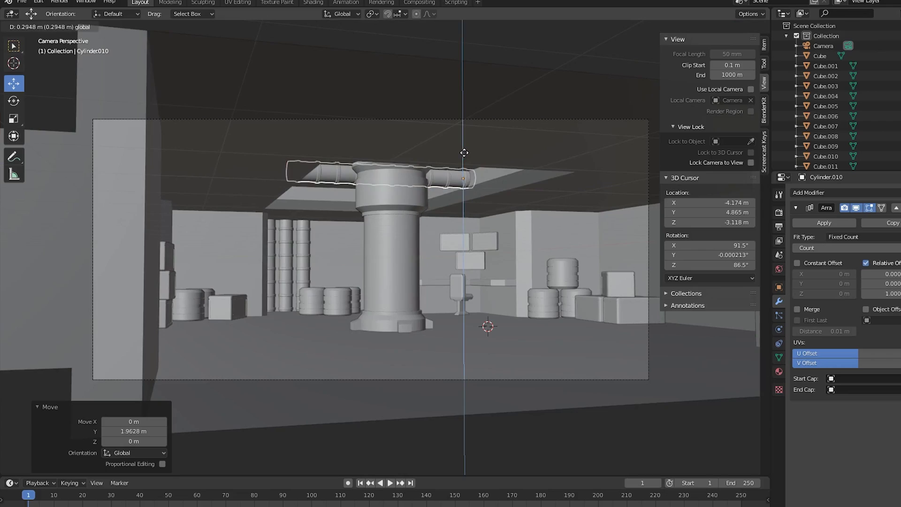
click(426, 187)
Step: Duplicate the horizontal ceiling pipe along X
key(shift+d)
key(x)
click(469, 141)
click(329, 208)
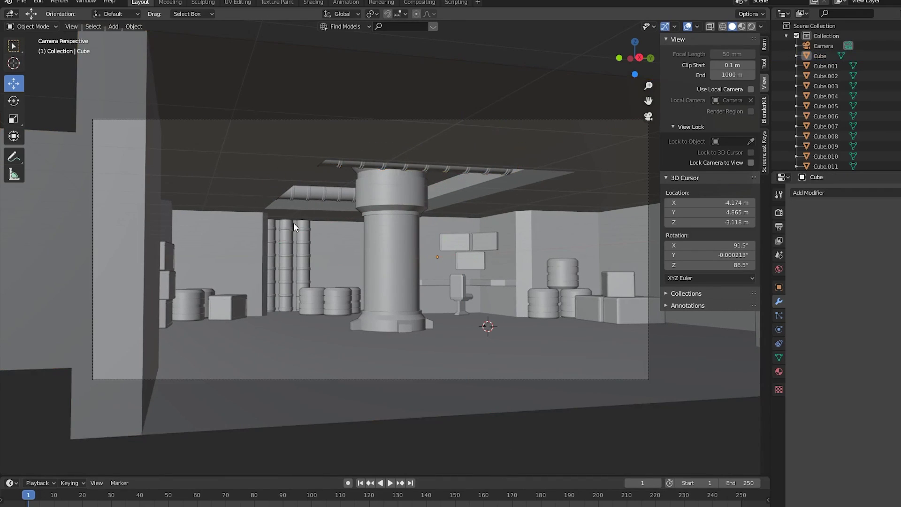
Step: Duplicate a vertical wall pipe along X, move the copy along Y to the room's side and return to the camera view
click(294, 224)
key(shift+d)
key(x)
click(319, 223)
key(KP_0)
key(g)
key(y)
click(224, 313)
key(KP_0)
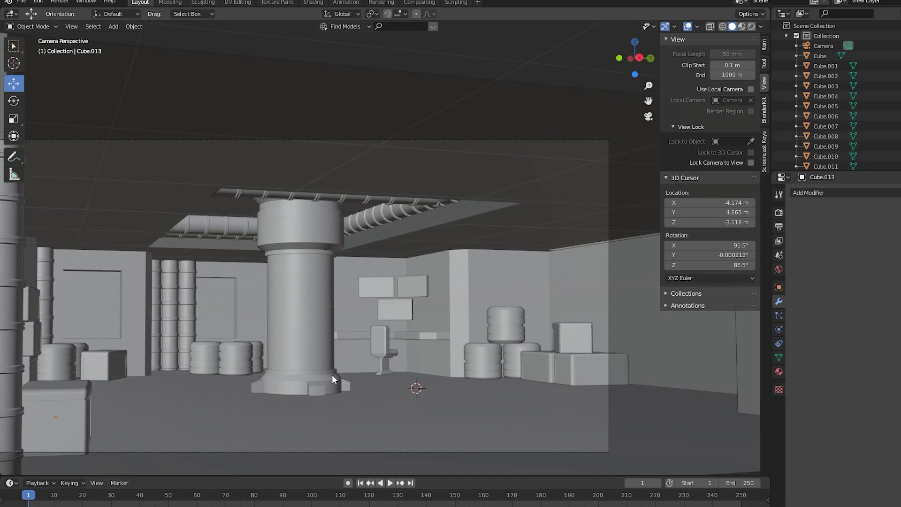
Step: Inset the top faces of the new flat box and extrude them upward as supports for a hanging ceiling lamp
scroll(331, 380, down, 3)
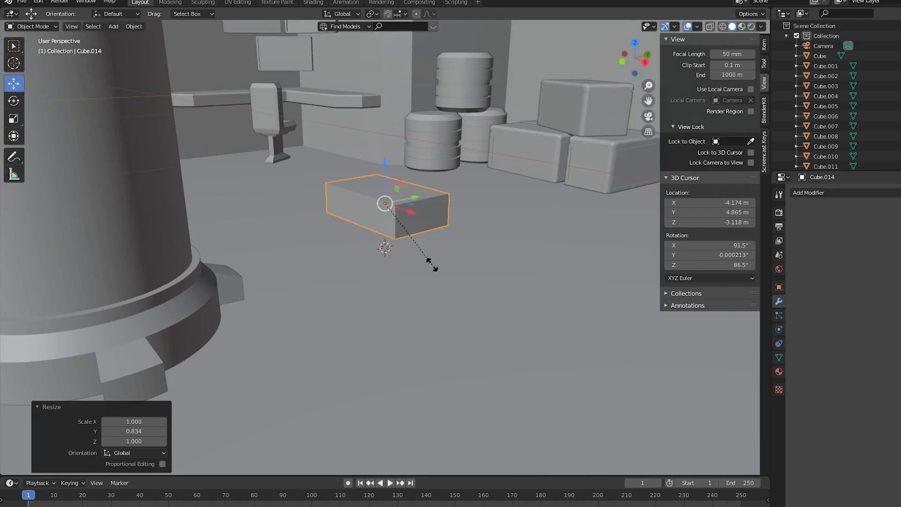
key(i)
click(421, 163)
key(e)
click(388, 117)
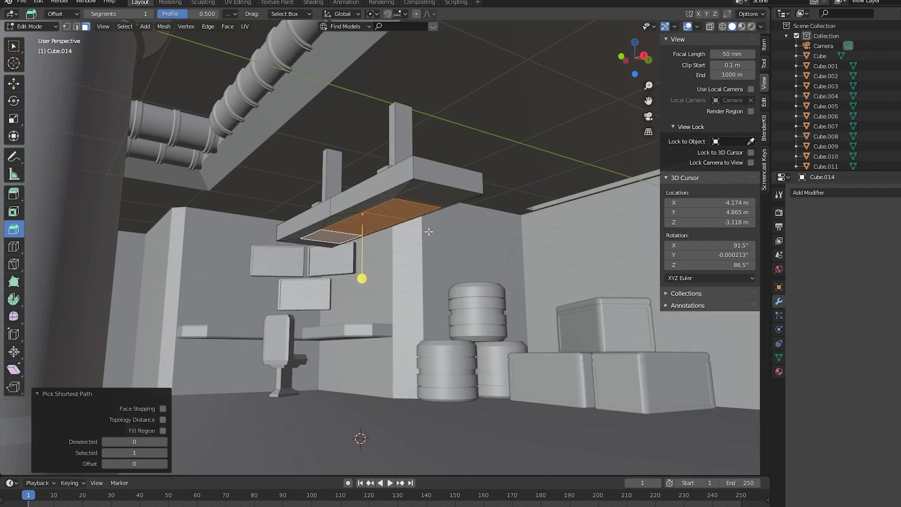
Step: Scale the inset faces on the underside of the hanging ceiling lamp along Y
key(s)
key(y)
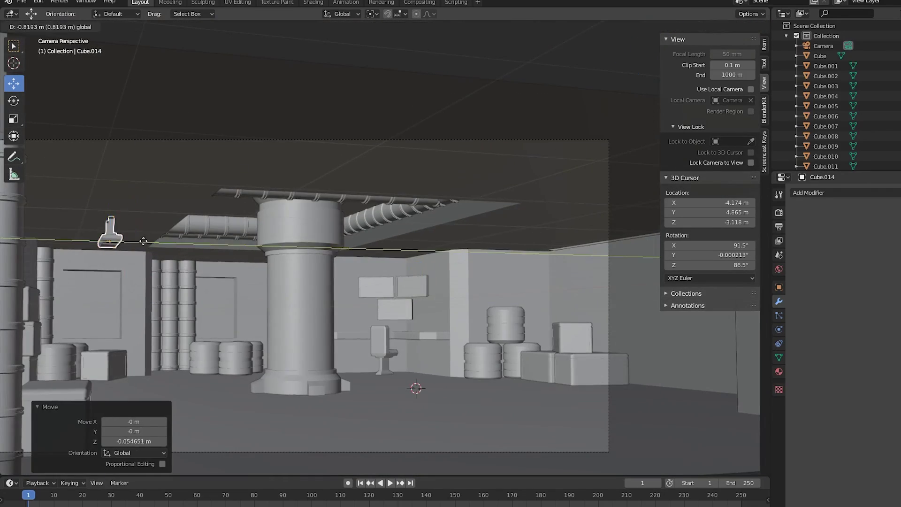
Step: Add a Bezier curve and draw a cable with Surface projection depth from the tank's base across the floor
click(117, 27)
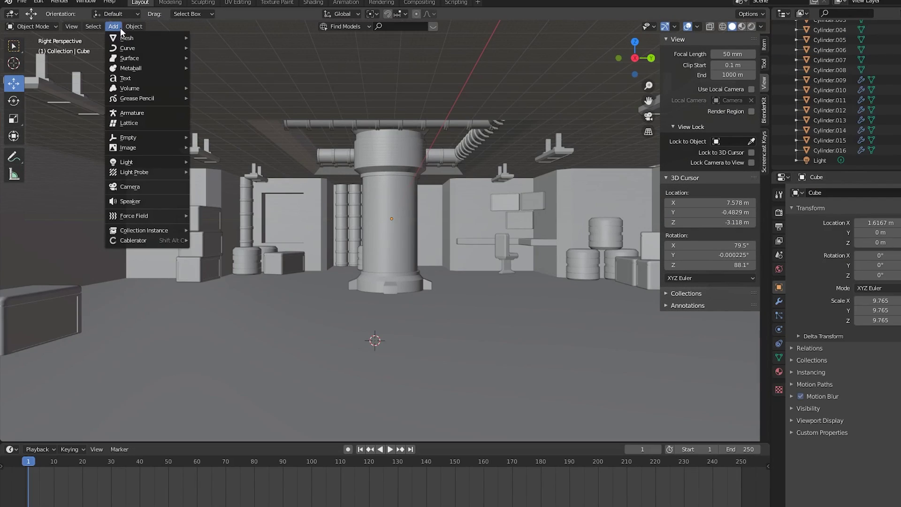
mouse_move(123, 38)
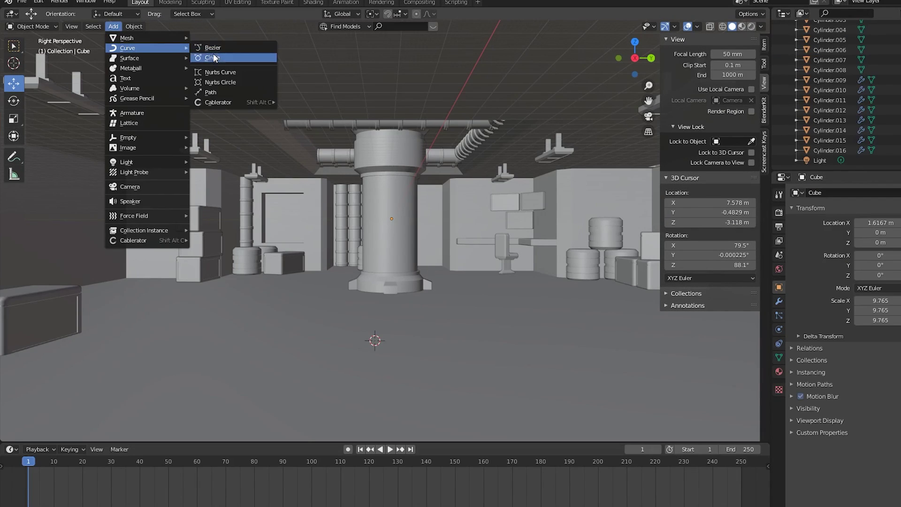
click(228, 49)
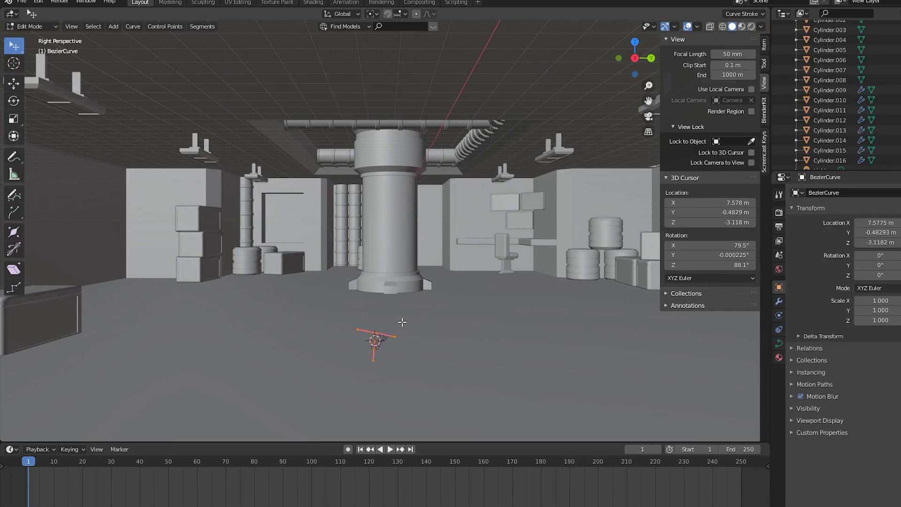
click(402, 322)
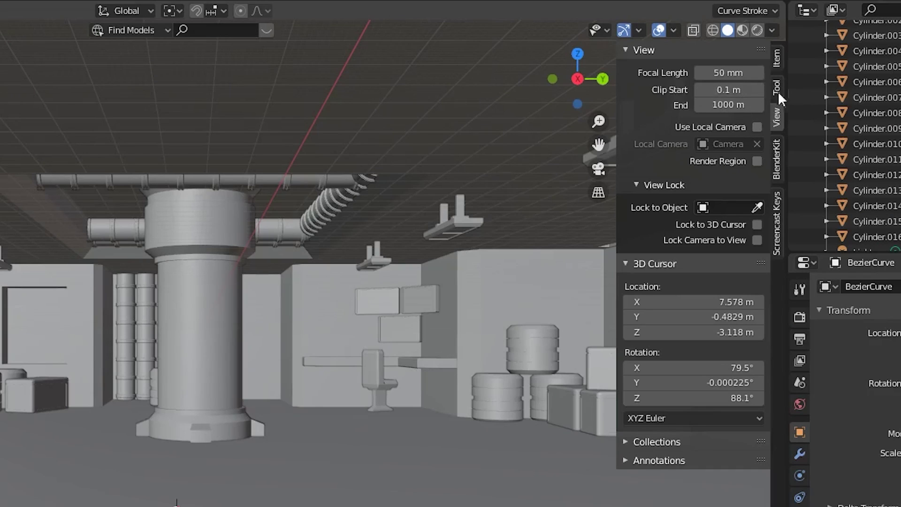
click(777, 89)
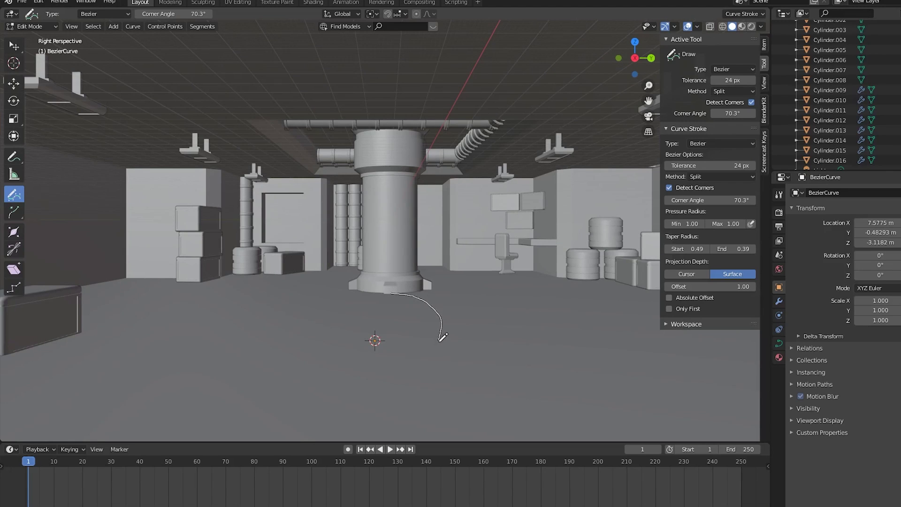
drag(653, 387, 654, 387)
Step: Increase the curve's bevel depth to give the floor cable a round thickness
click(779, 343)
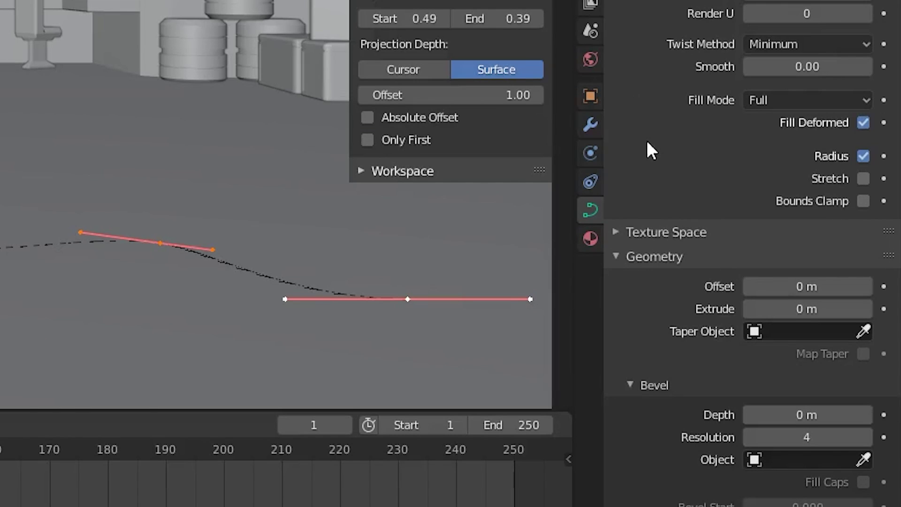
scroll(811, 314, down, 2)
scroll(658, 162, down, 5)
drag(807, 252, 826, 251)
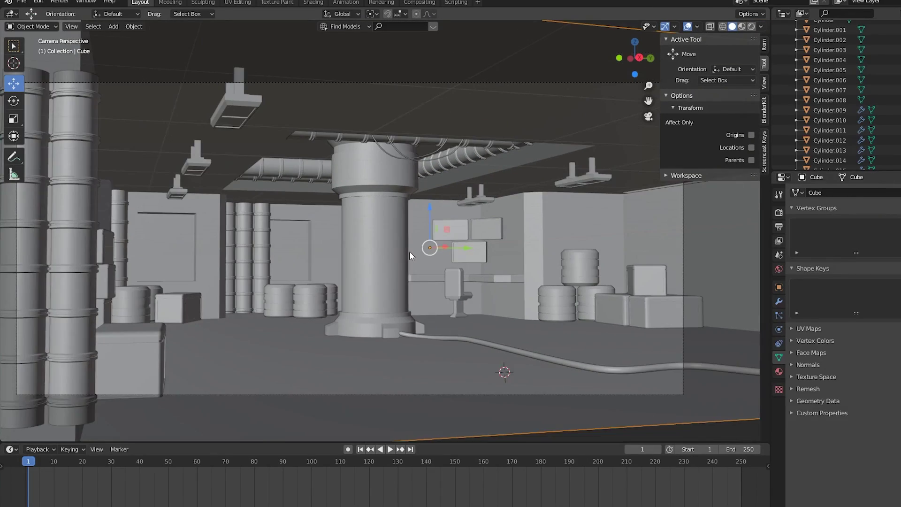
Step: Select all the room's floor faces and separate them into their own object
click(540, 369)
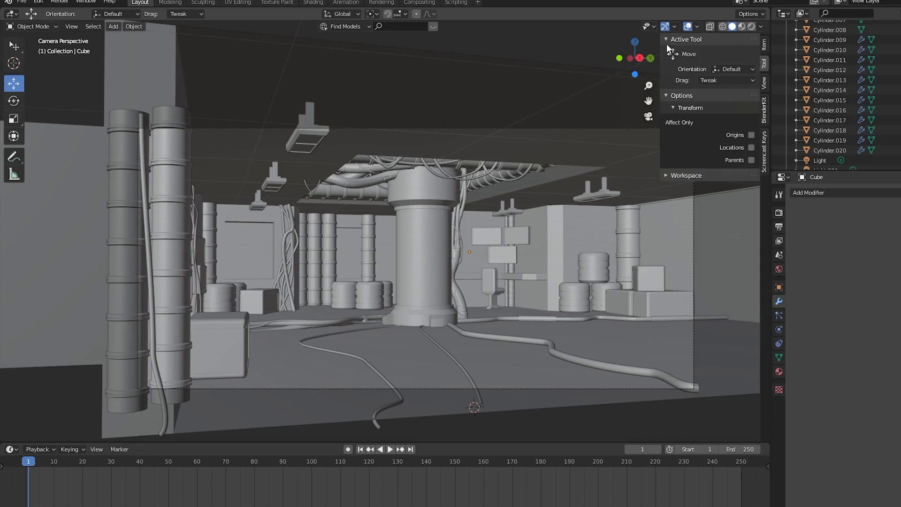
click(666, 42)
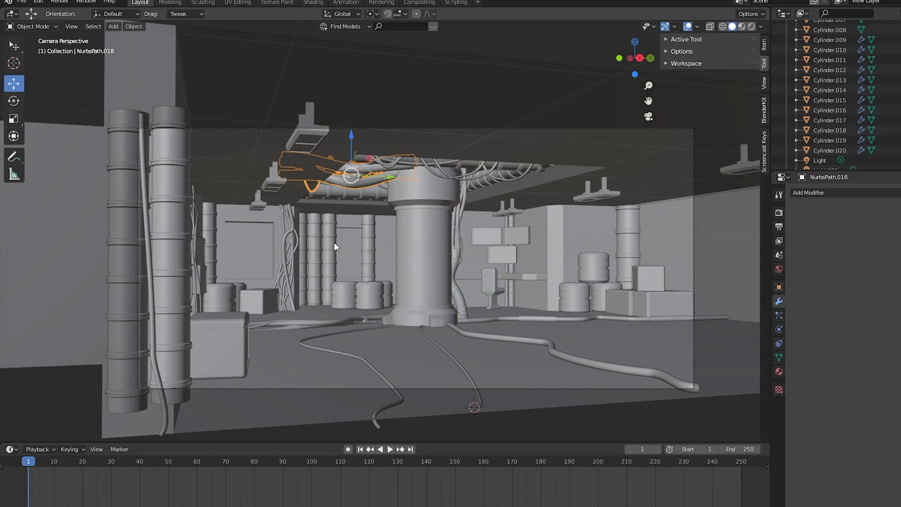
click(370, 321)
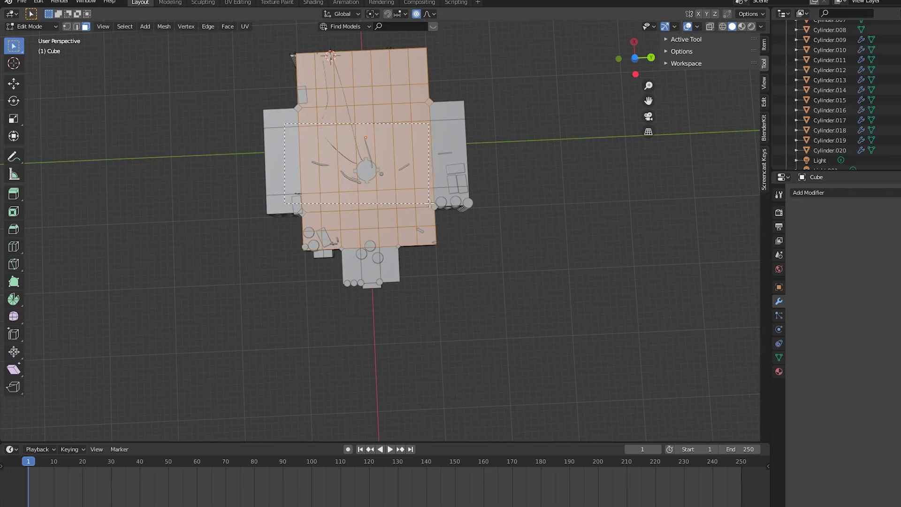
middle_drag(349, 246, 263, 278)
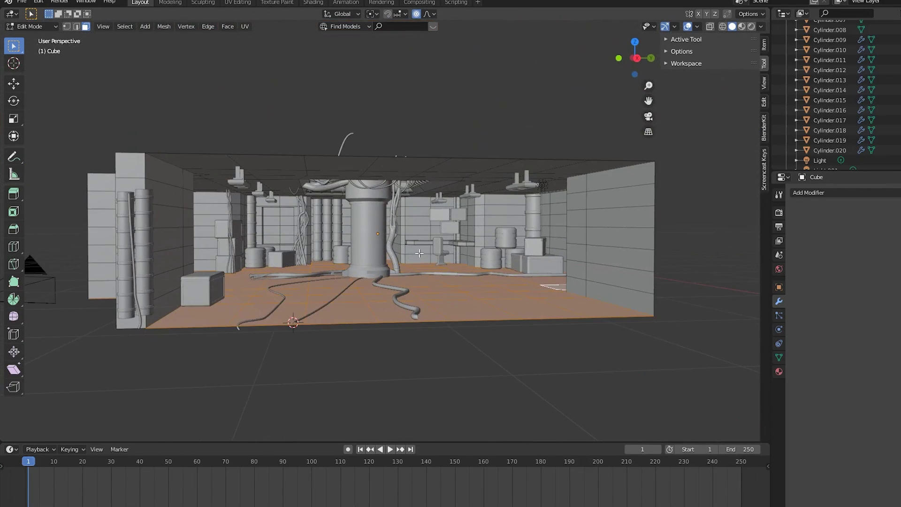
right_click(512, 452)
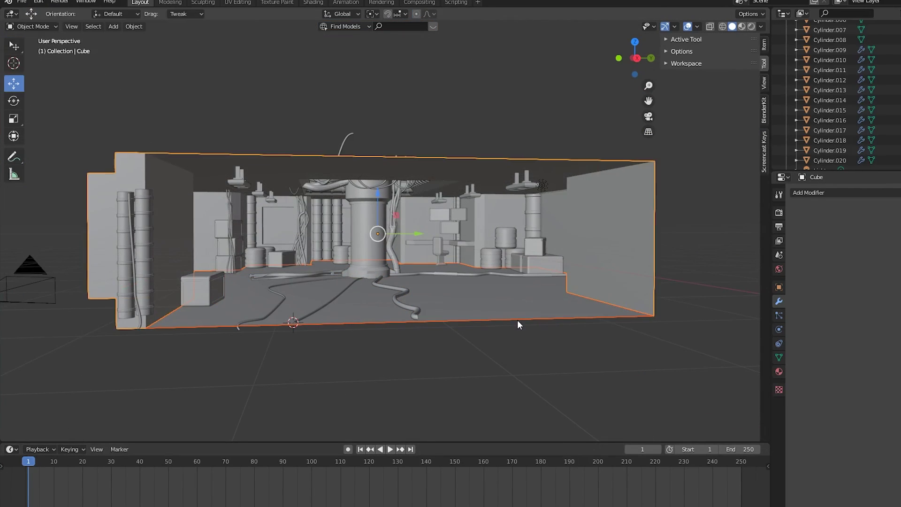
Step: Give the separated floor a new material and connect a Brick Texture to the material output's Displacement
click(779, 371)
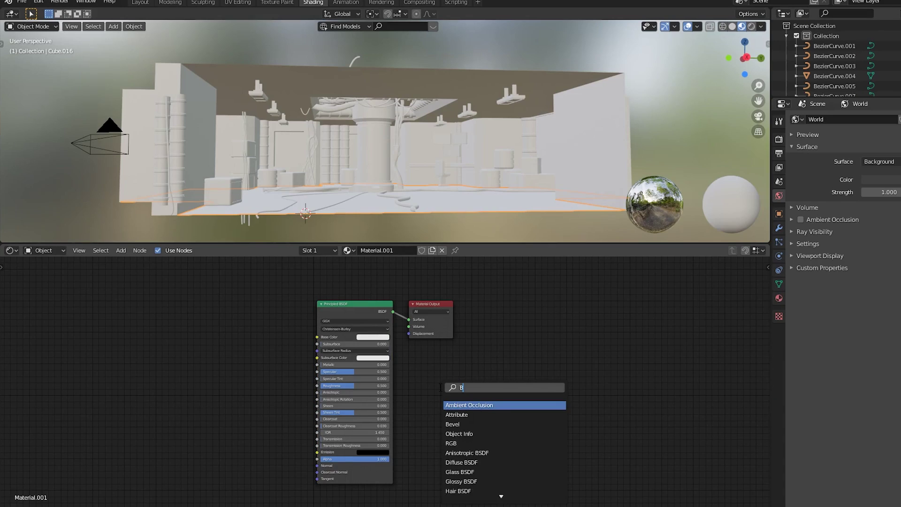
text(brick)
key(Return)
drag(406, 333, 408, 333)
middle_drag(464, 180, 469, 221)
scroll(466, 218, up, 2)
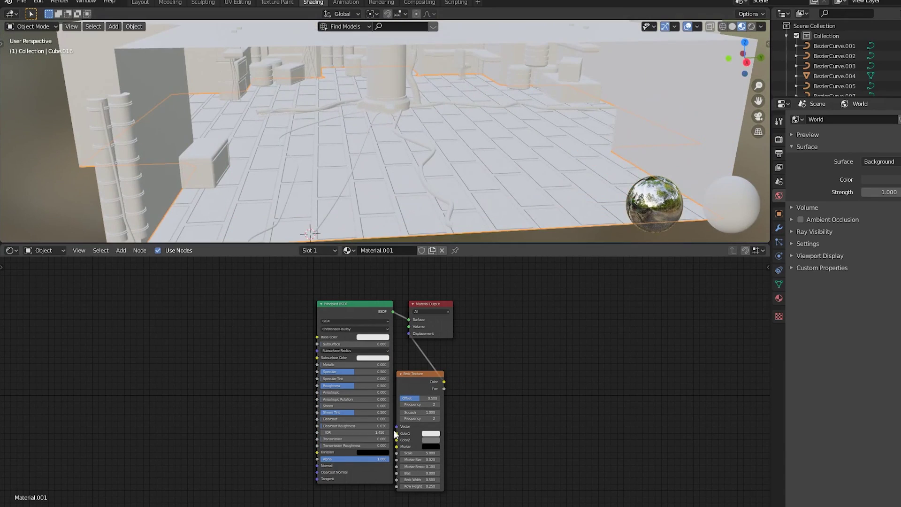
Step: Set the floor Brick Texture's mortar size to 0.002 and its scale to 3, then return to the camera view
scroll(378, 410, up, 3)
middle_drag(378, 413, 378, 393)
drag(447, 453, 430, 453)
text(0.1)
key(BackSpace)
text(01)
key(Return)
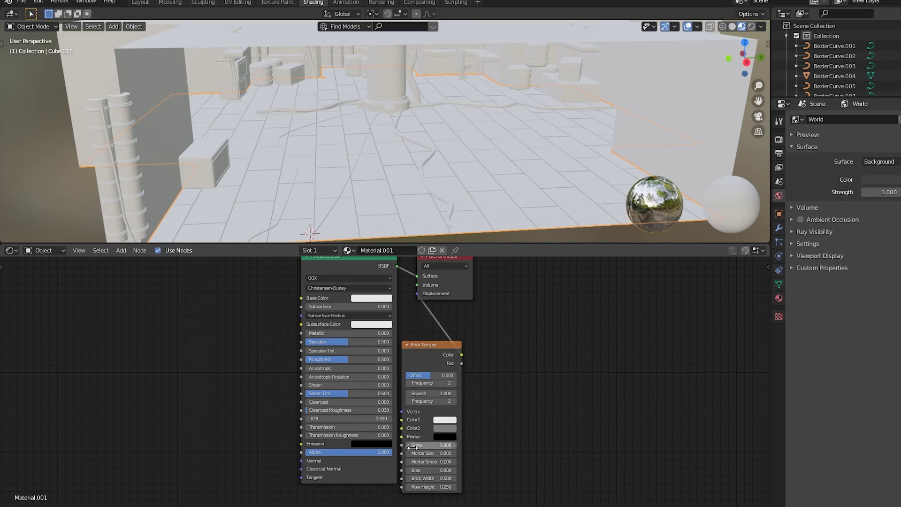
drag(412, 447, 410, 450)
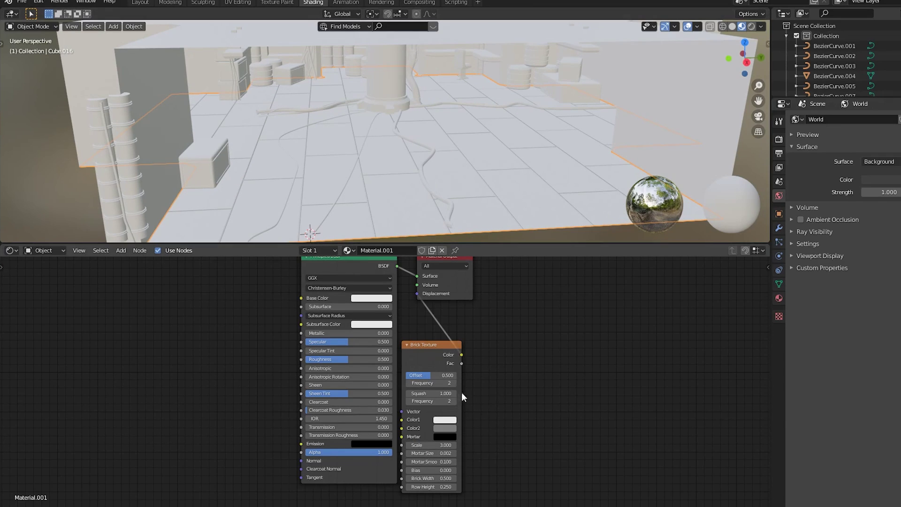
key(KP_0)
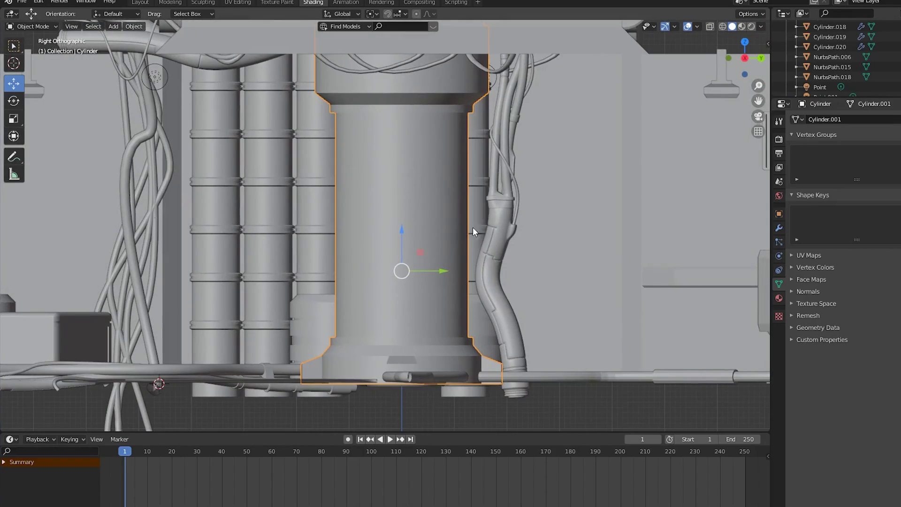
Step: Separate the faces of the tank's straight middle section into their own object
scroll(466, 229, down, 2)
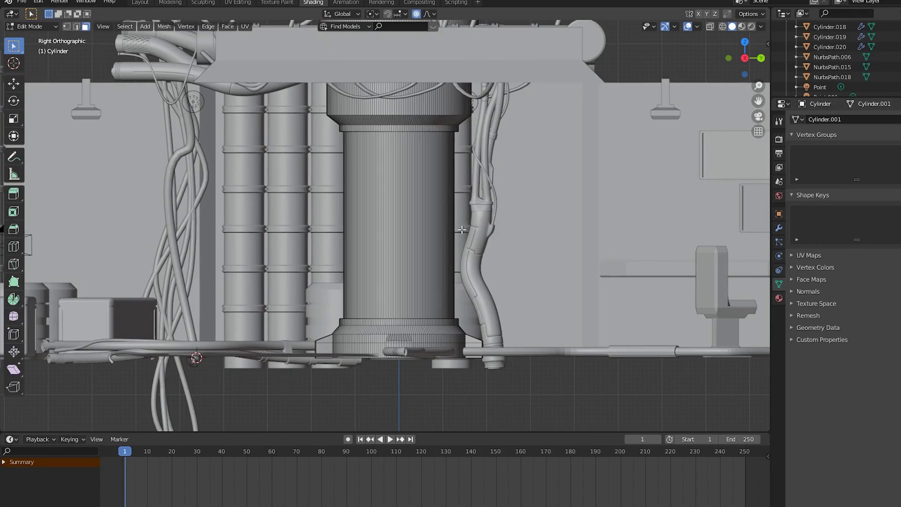
click(710, 27)
drag(238, 182, 495, 255)
right_click(410, 214)
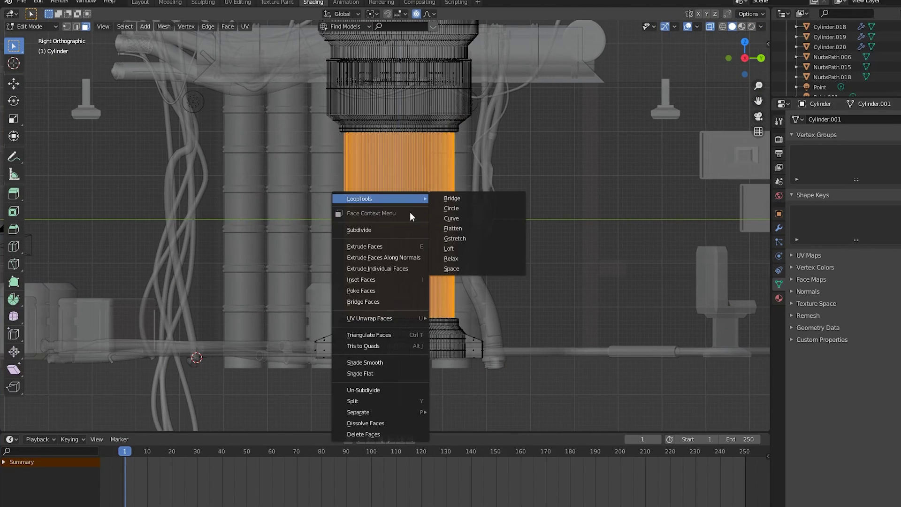
mouse_move(416, 413)
click(452, 409)
key(Tab)
click(710, 27)
key(KP_0)
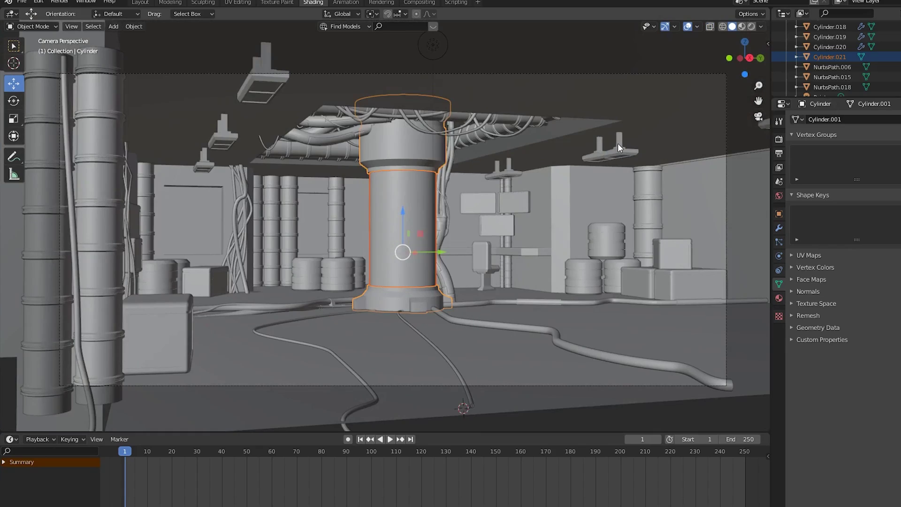
Step: Open the Shader Editor beneath the viewport and create a new material for the tank's middle section without the Principled BSDF
drag(326, 432, 324, 321)
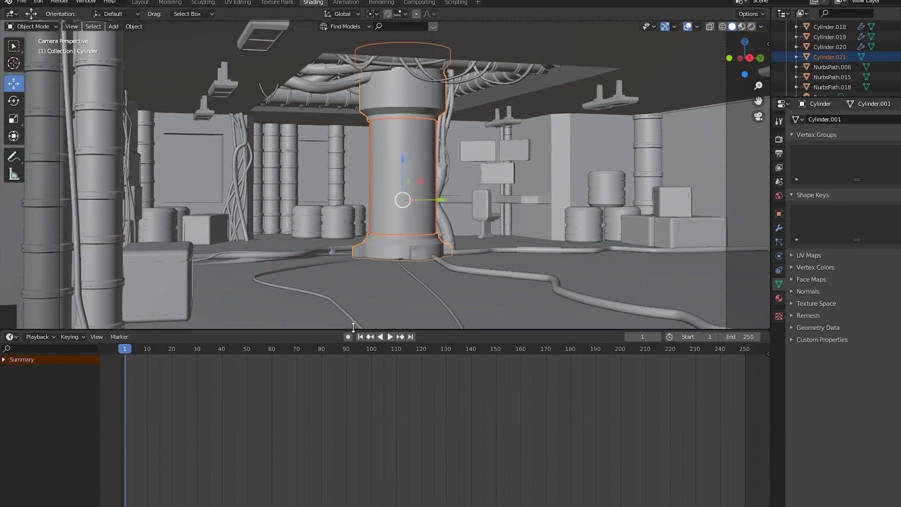
click(11, 327)
click(52, 401)
click(431, 222)
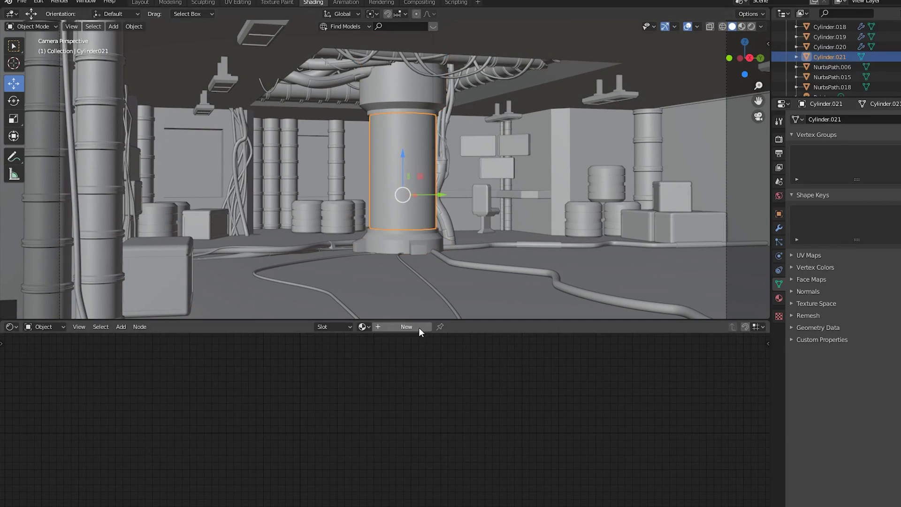
middle_drag(425, 444, 452, 441)
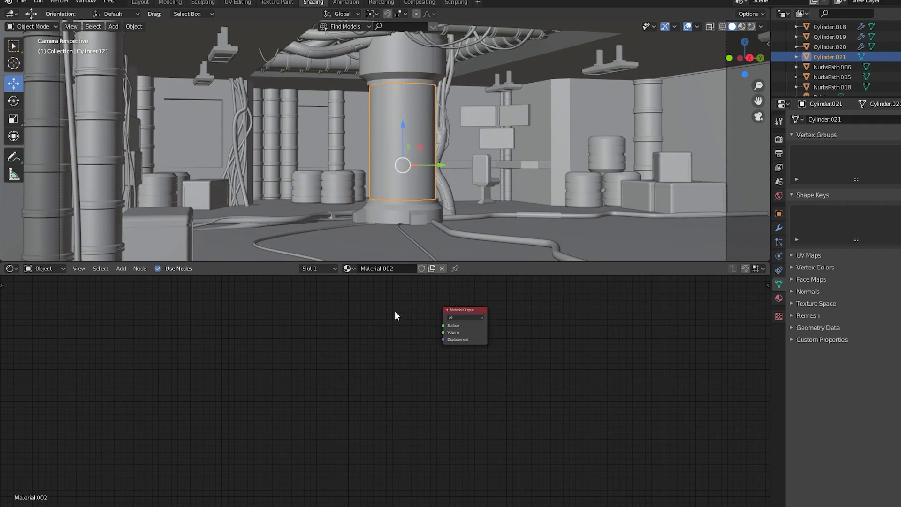
Step: Add a Mix Shader and connect it to the material output's Surface
key(shift+a)
click(395, 311)
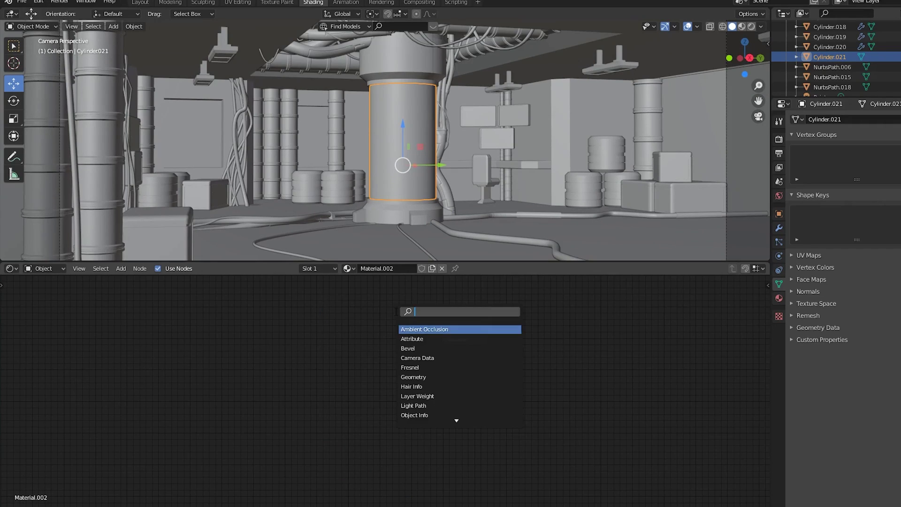
text(mix)
click(402, 329)
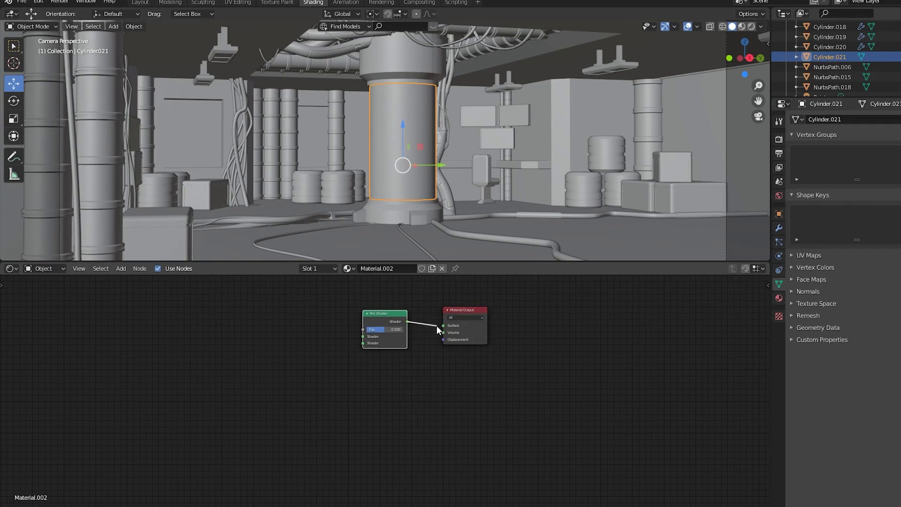
Step: Add two Add Shader nodes and connect them to the two inputs of the Mix Shader
middle_drag(380, 376, 458, 411)
key(shift+a)
click(308, 398)
text(add)
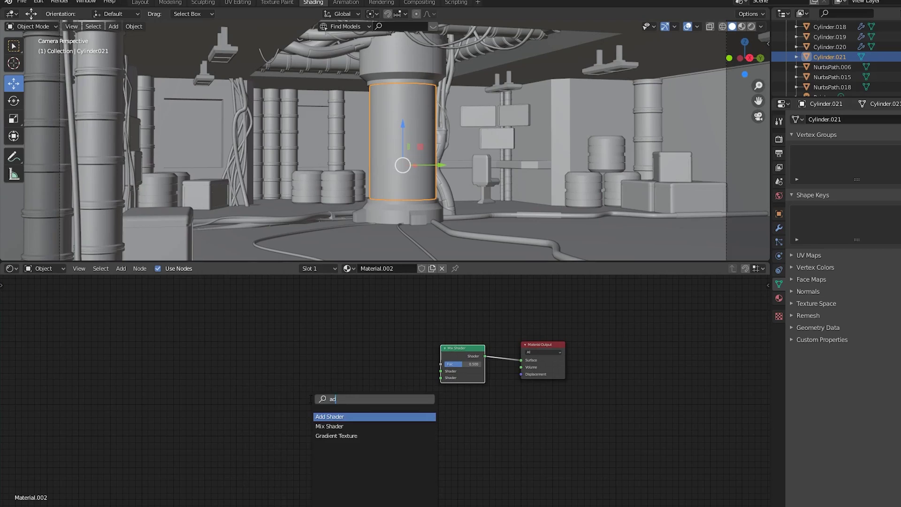
click(330, 416)
click(365, 342)
key(shift+d)
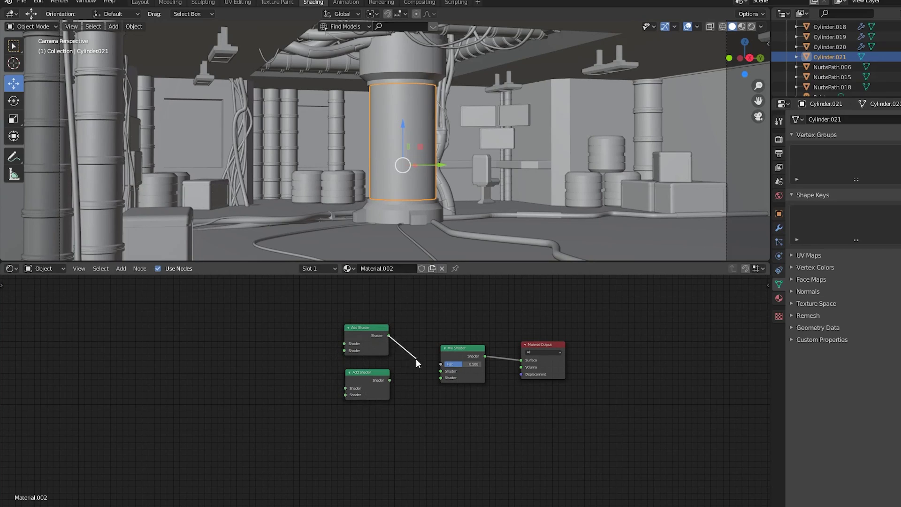
middle_drag(252, 417, 308, 424)
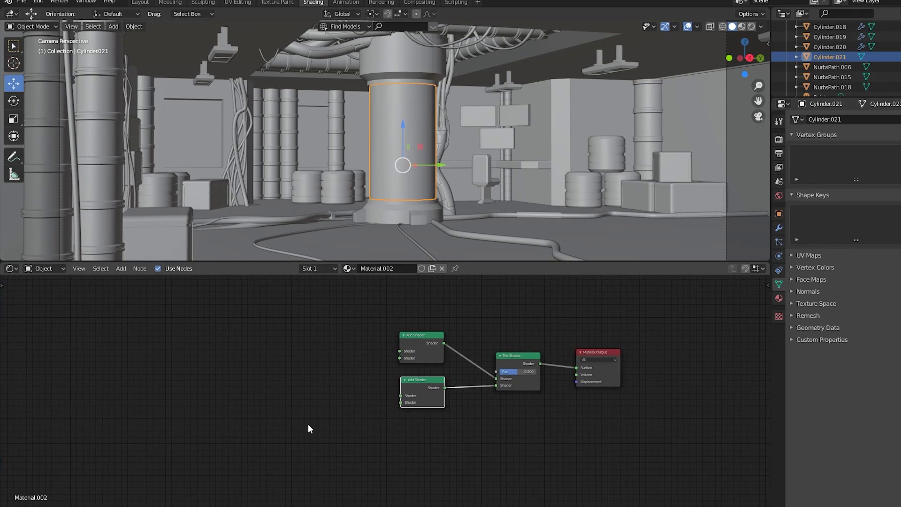
Step: Add a green Emission shader with strength 0.3 and a Transparent BSDF, and connect both to the lower Add Shader
key(shift+a)
click(305, 410)
click(321, 421)
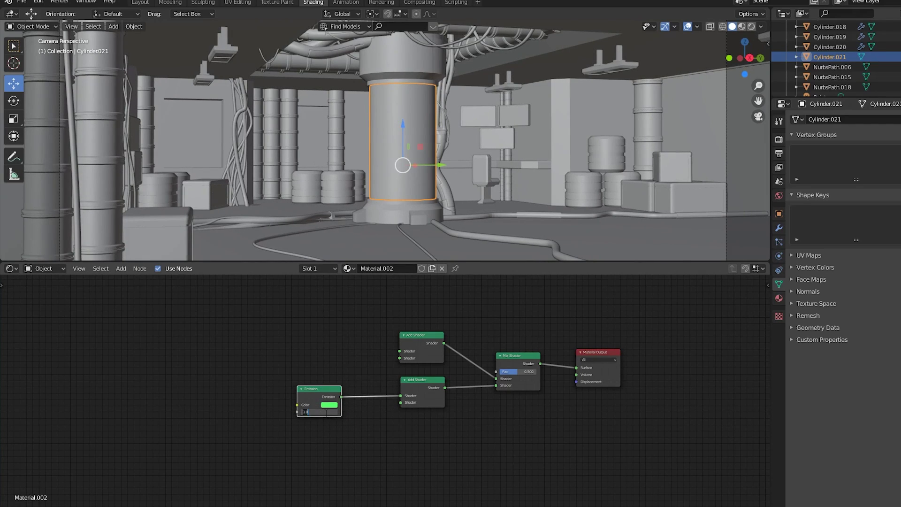
key(shift+a)
click(334, 404)
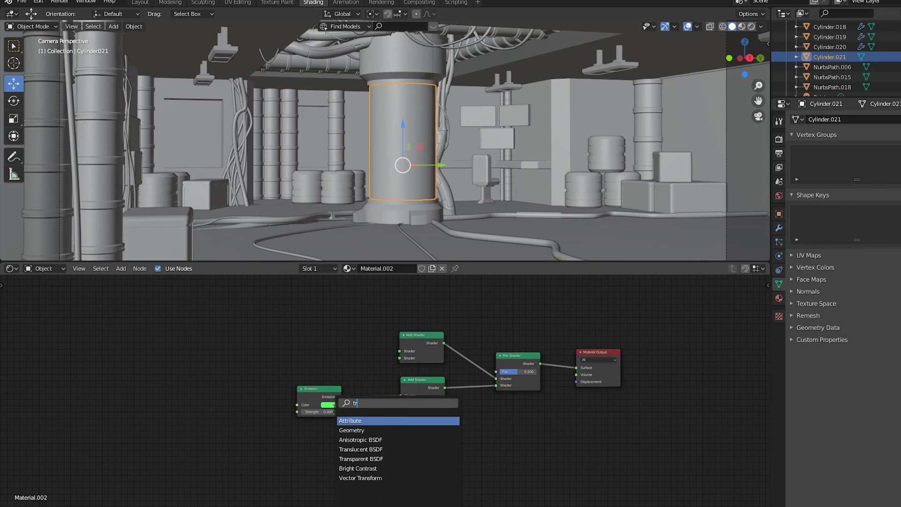
text(tr)
click(361, 458)
middle_drag(402, 406, 433, 438)
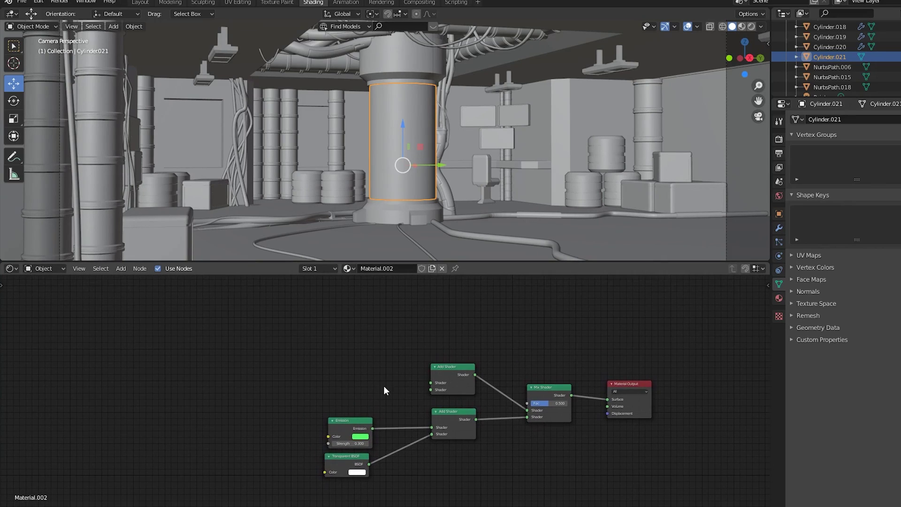
Step: Connect a new Glass BSDF to the upper Add Shader and add a Refraction BSDF
key(shift+a)
click(238, 356)
text(gla)
key(Return)
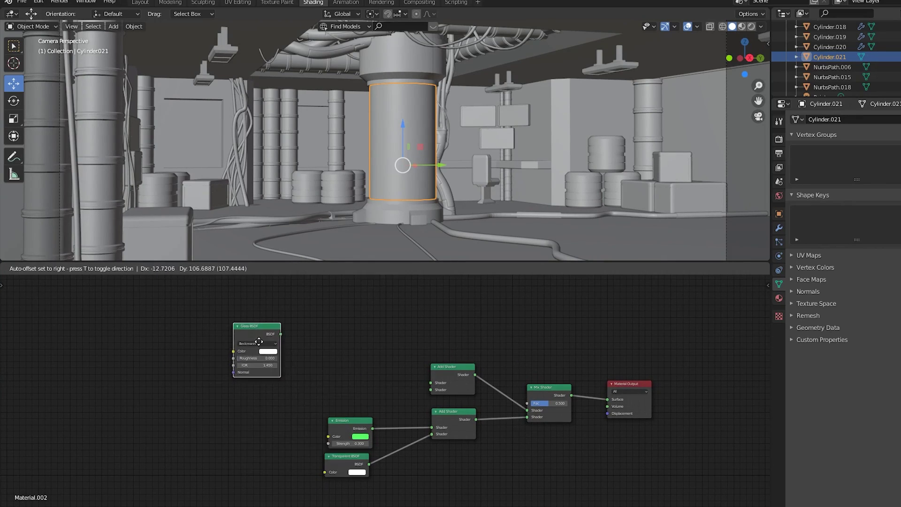
key(shift+a)
click(180, 426)
text(refr)
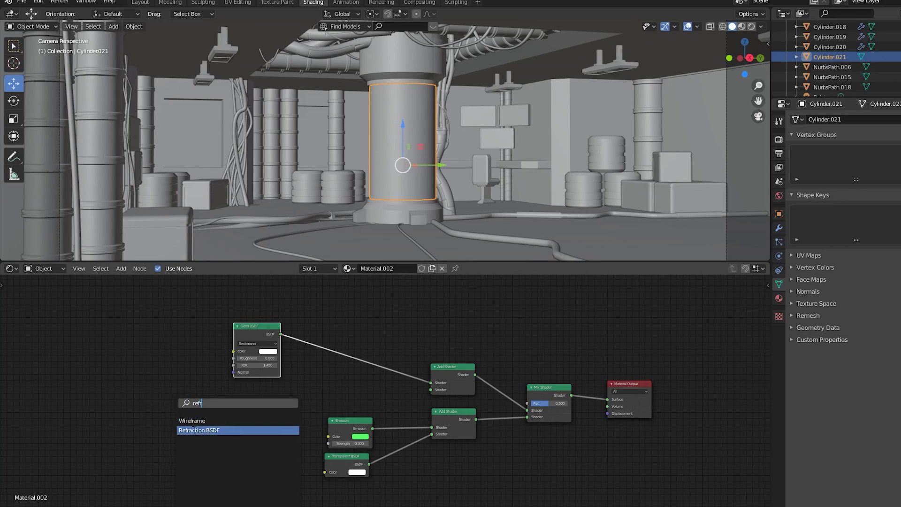
click(194, 431)
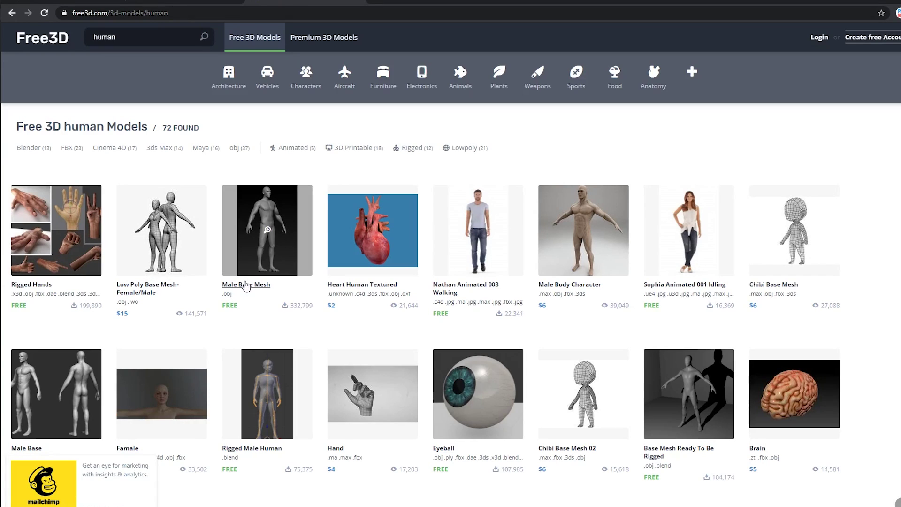
Step: Open the Male Base Mesh model page on Free3D and upload the character file to Mixamo
click(246, 284)
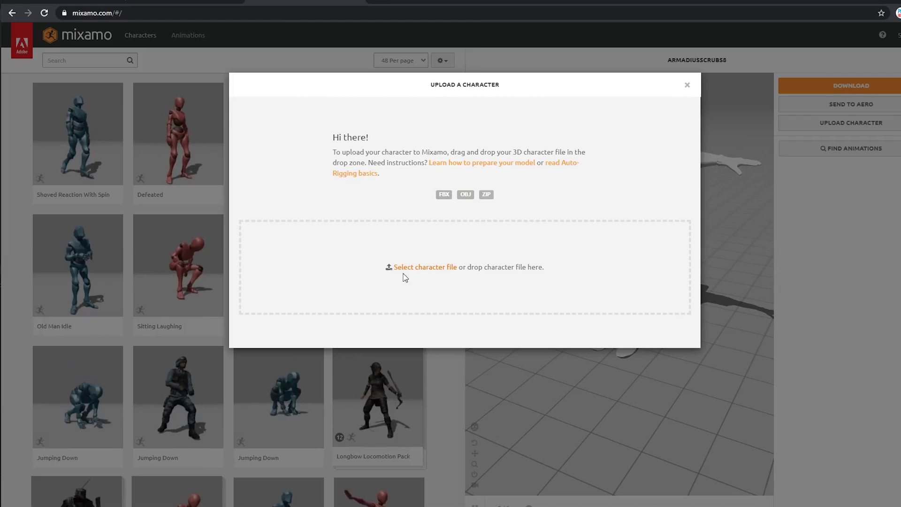
click(402, 276)
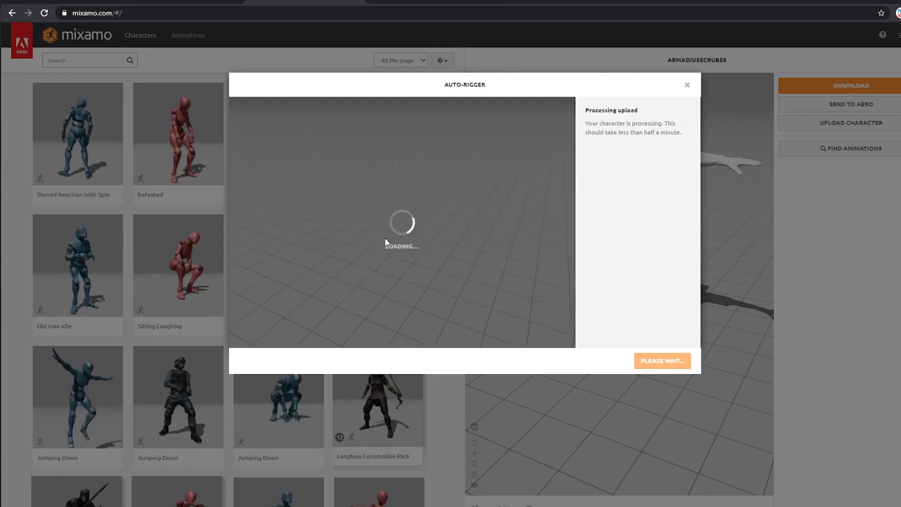
Step: Place the chin, wrist, elbow, knee and groin markers on the uploaded character and run the auto-rigging
drag(283, 222, 403, 133)
drag(284, 247, 342, 205)
drag(284, 272, 357, 182)
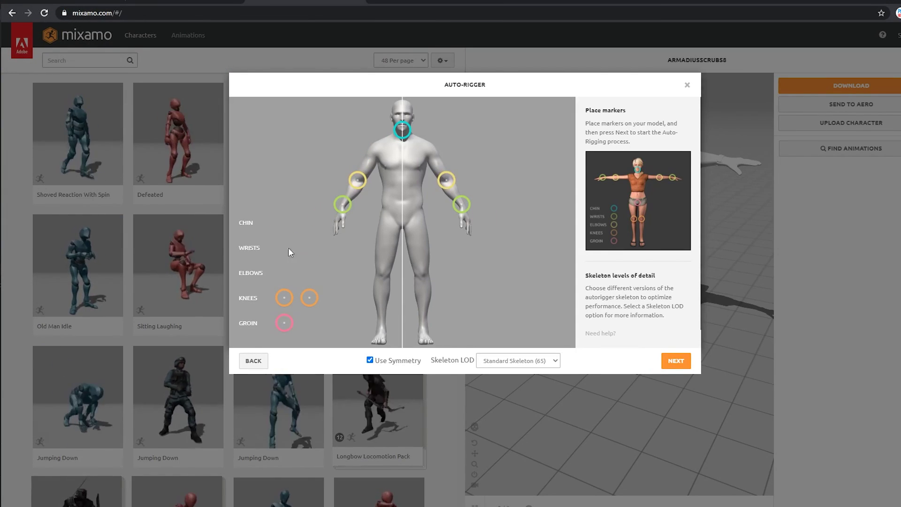
drag(283, 298, 382, 275)
drag(284, 322, 402, 225)
click(669, 360)
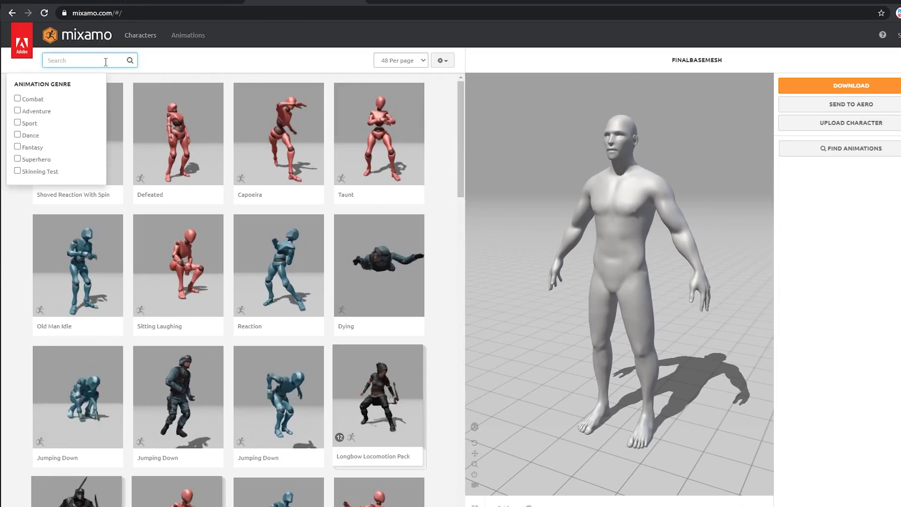
Step: Search the animations for "dynamic", apply the bent-over Female Dynamic Pose, and download it as FBX with skin at 30 frames per second
text(dynamic)
key(Return)
click(219, 298)
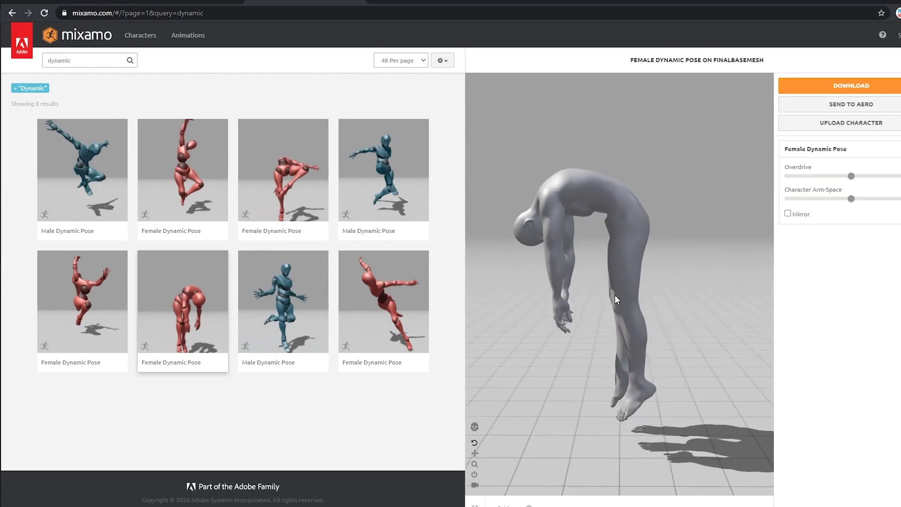
click(798, 86)
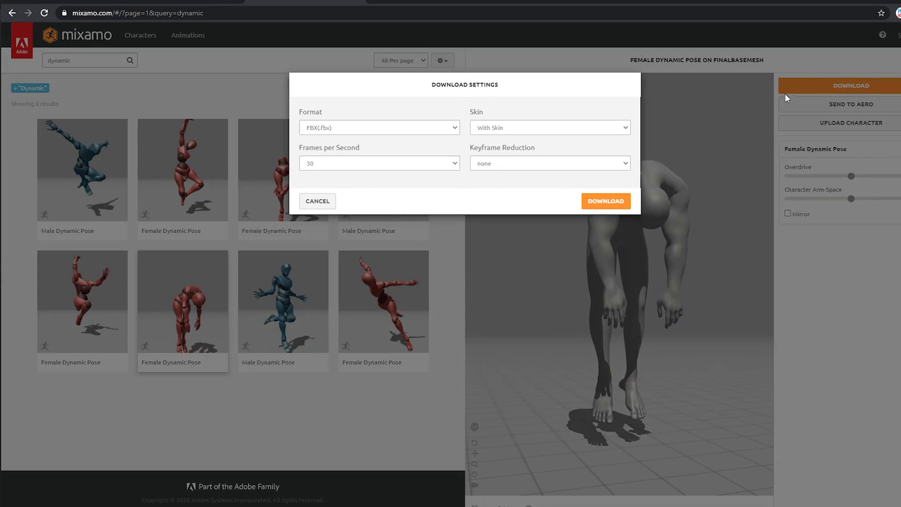
click(605, 201)
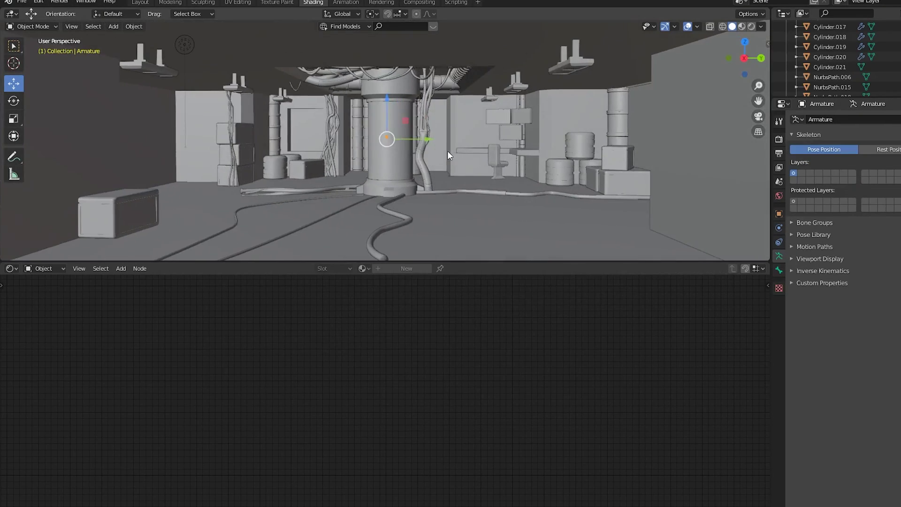
Step: In Blender, scale the imported posed figure and move it along X to the front of the central tank
scroll(392, 149, up, 7)
key(s)
click(441, 133)
scroll(413, 118, down, 5)
key(g)
key(x)
click(399, 175)
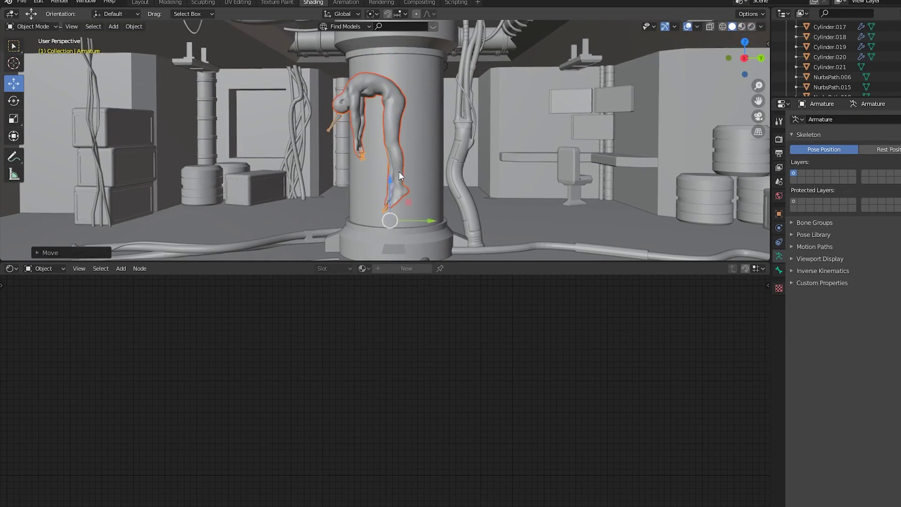
Step: Hide the central tank's cylinder and move the figure into the middle of the tank
click(422, 155)
key(h)
middle_drag(422, 155, 526, 155)
key(g)
key(x)
key(Escape)
drag(545, 222, 413, 218)
middle_drag(516, 197, 417, 195)
Step: Select the figure in the tank and change the Base Color of its material
click(384, 109)
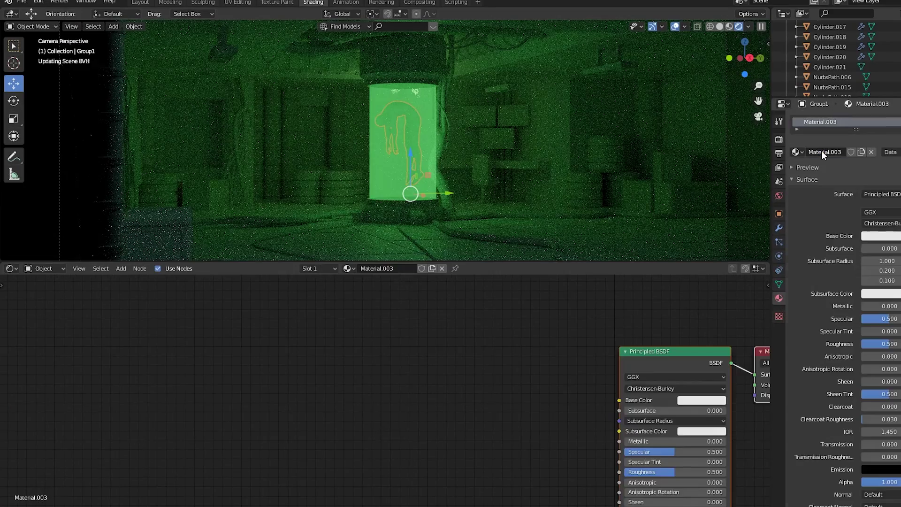
click(870, 236)
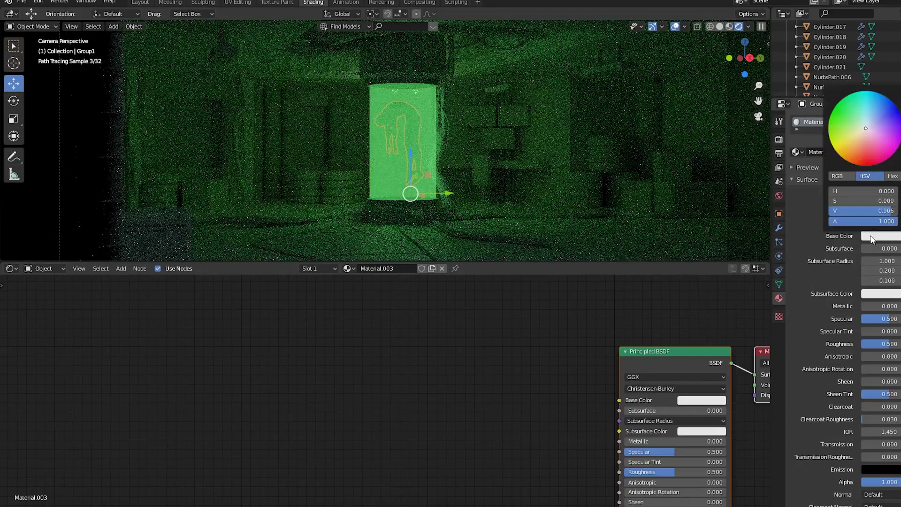
click(899, 160)
scroll(548, 202, down, 3)
key(alt+a)
scroll(386, 149, up, 2)
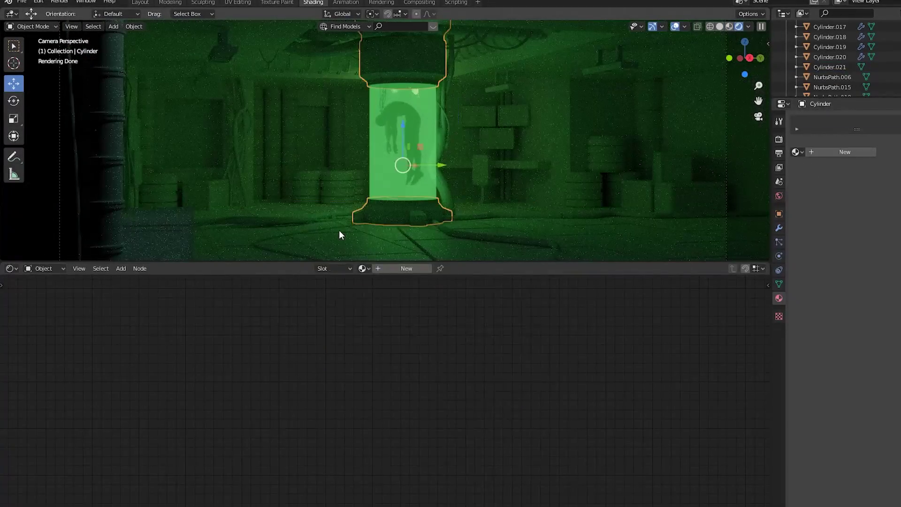
Step: Add an Image Texture with seamless1.jpg to the floor's material and connect its Color to Base Color and Roughness
click(341, 235)
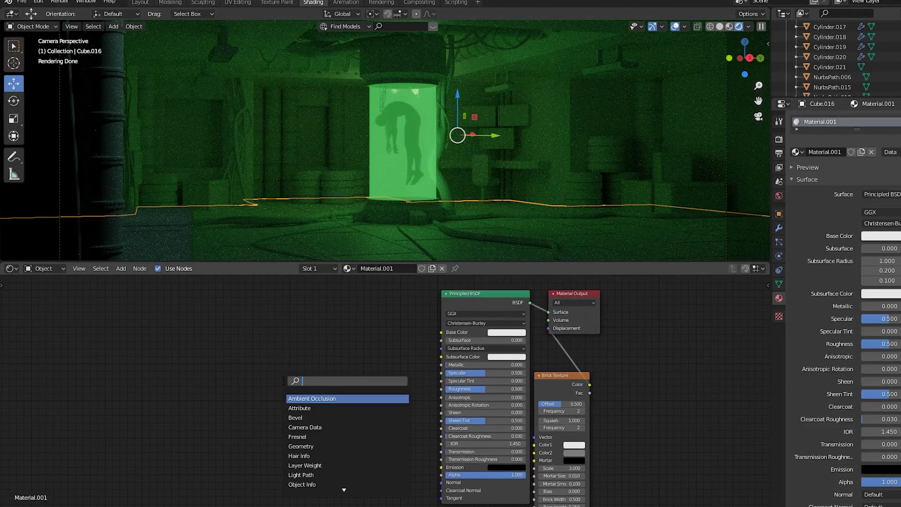
click(330, 399)
drag(358, 334, 441, 332)
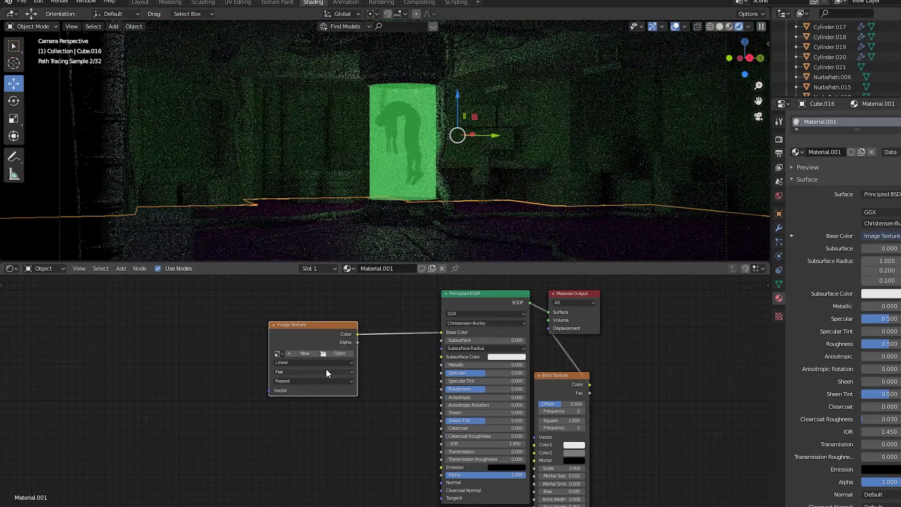
click(338, 353)
click(244, 208)
click(368, 233)
click(621, 414)
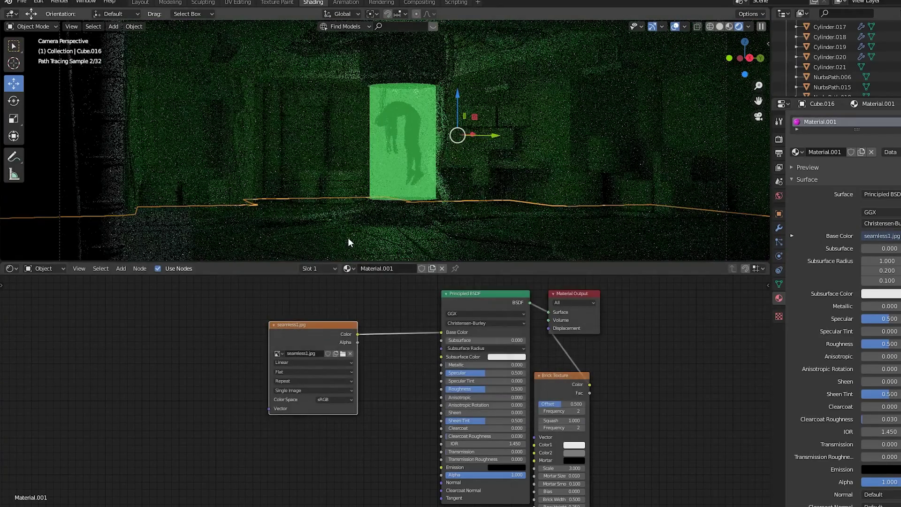
scroll(361, 215, down, 1)
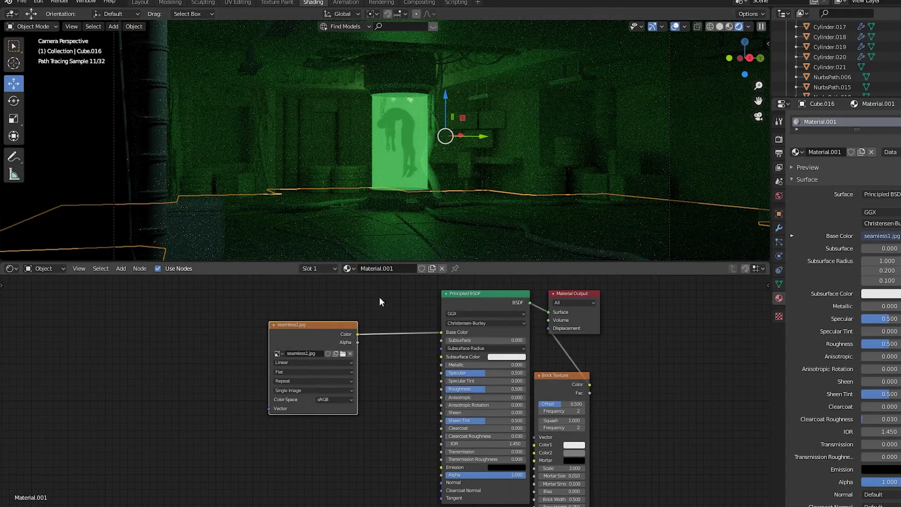
drag(358, 334, 441, 390)
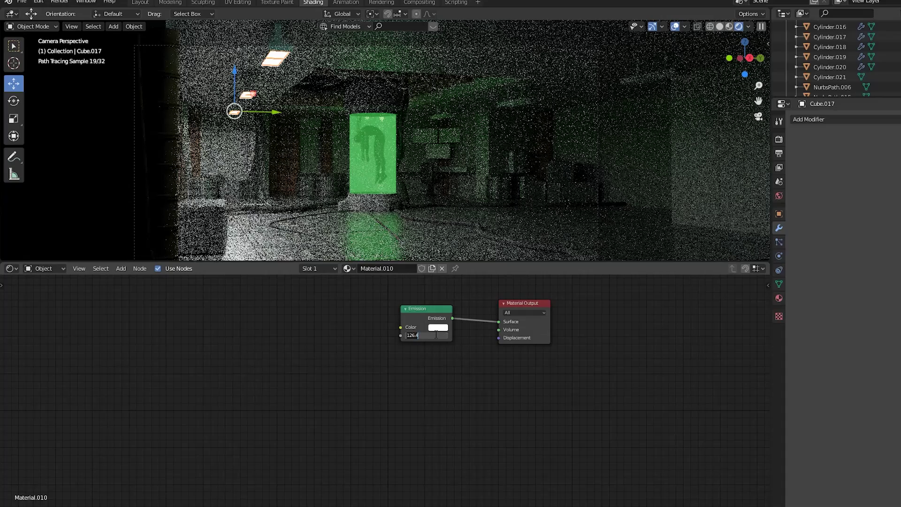
Step: Set the ceiling lamp's Emission strength to 30 and open its colour for editing
text(30)
key(Return)
click(437, 327)
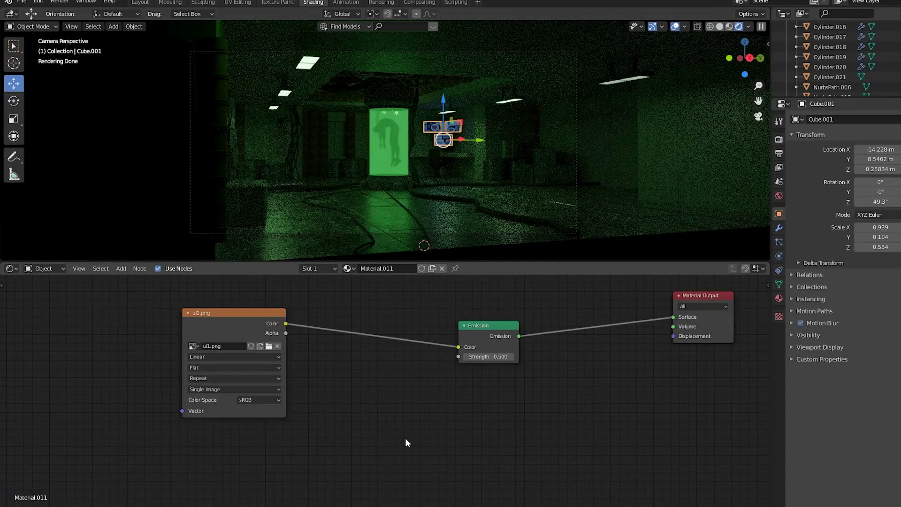
Step: Insert an RGB Curves node between the ui1.png texture and the Emission shader of the wall screens' material
key(shift+a)
mouse_move(407, 435)
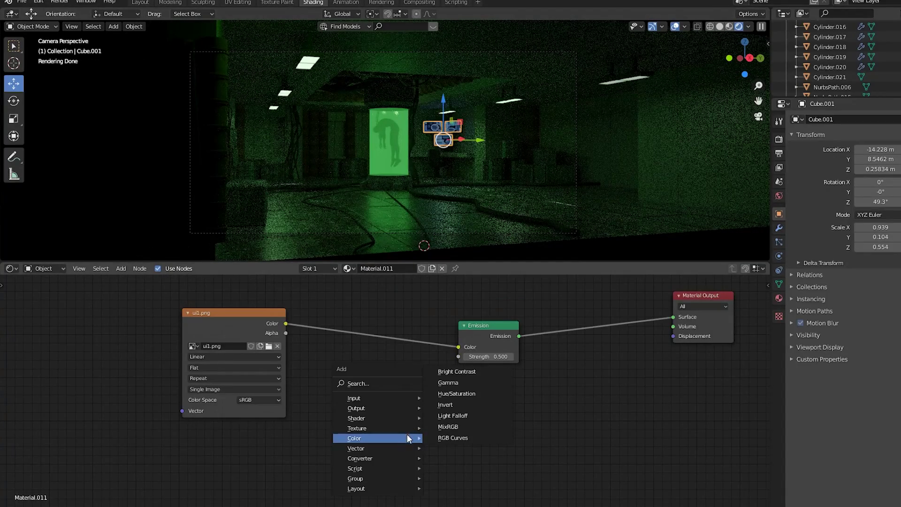
click(448, 438)
click(371, 317)
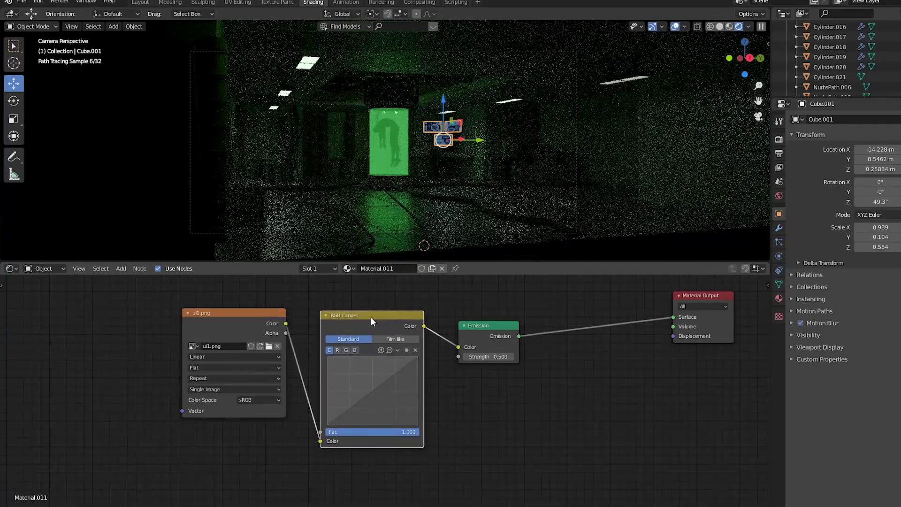
Step: Raise the green curve of the screens' RGB Curves node at a point of about X 0.19, Y 0.81
click(346, 350)
drag(352, 406, 343, 369)
scroll(122, 175, down, 1)
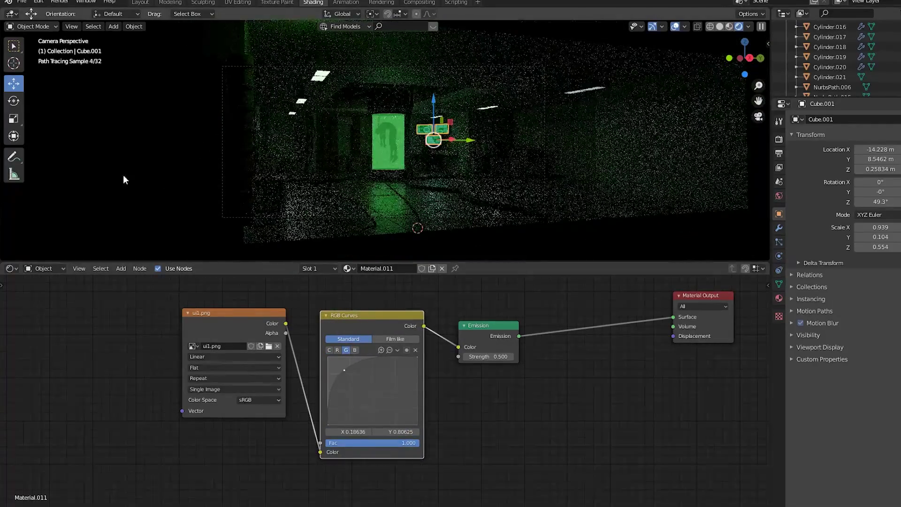
click(120, 175)
scroll(118, 178, up, 2)
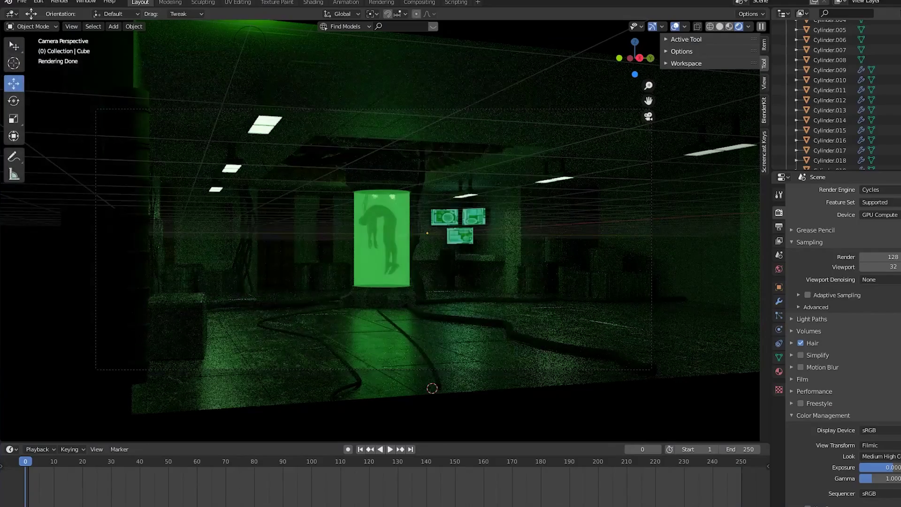
Step: Import FreeSmokeYoutube.mov as an image plane and scale the plane to about 1.79
click(114, 26)
click(216, 167)
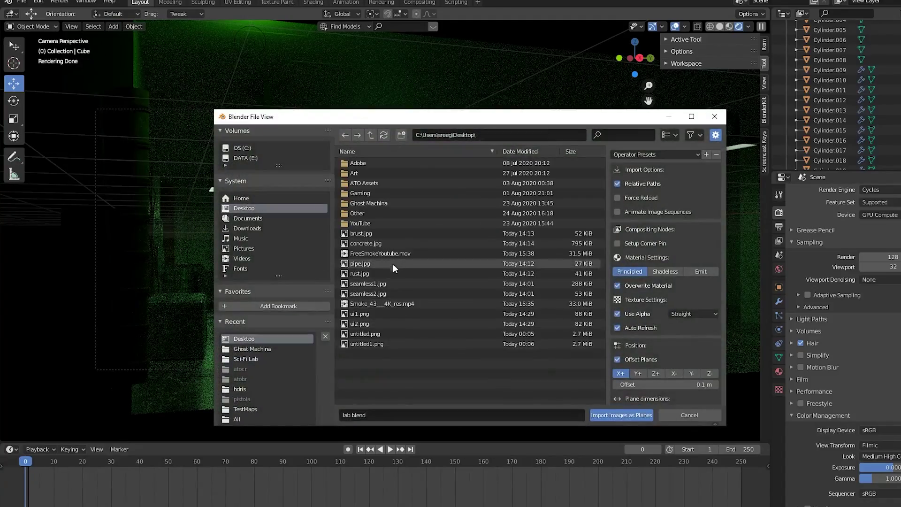
click(381, 253)
click(607, 415)
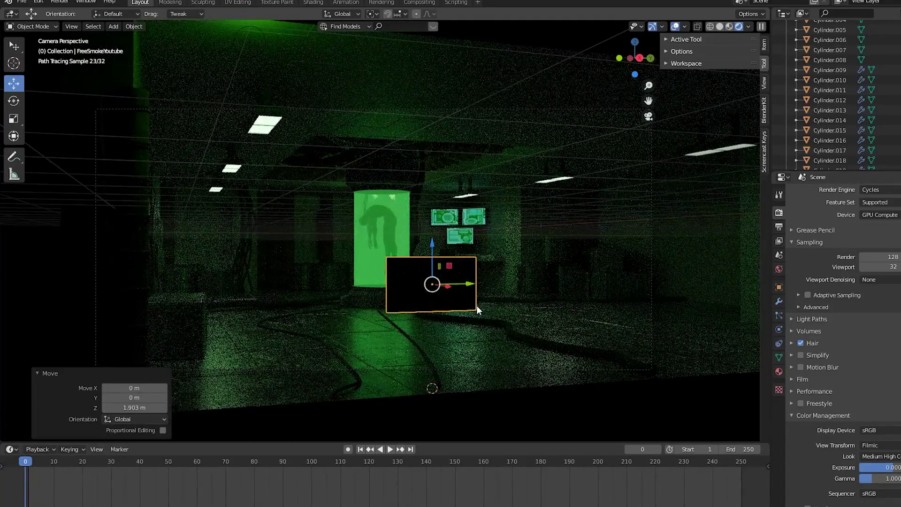
key(s)
click(513, 325)
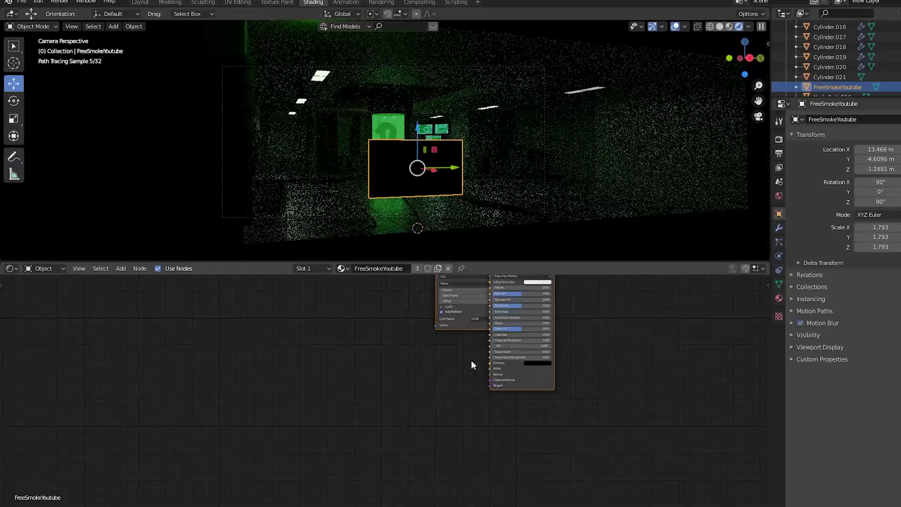
Step: Spread out the smoke material's nodes and insert a Mix Shader between the Principled BSDF and the Material Output
scroll(472, 361, up, 3)
middle_drag(471, 360, 399, 469)
drag(376, 314, 222, 339)
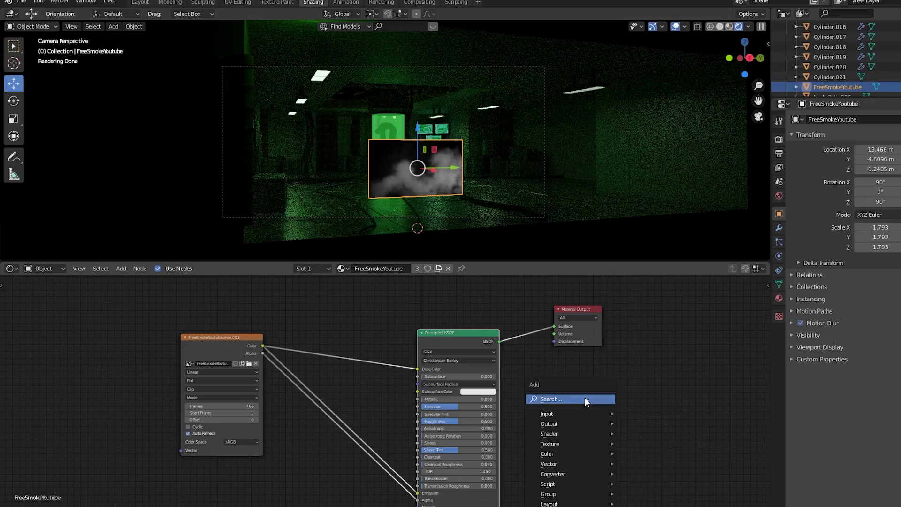
click(585, 398)
text(mix)
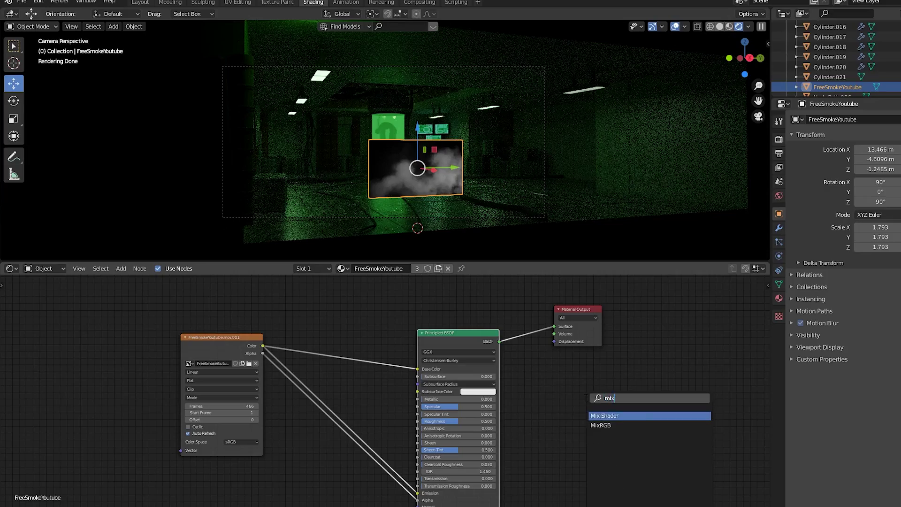
key(Return)
click(527, 331)
drag(527, 352, 526, 360)
drag(469, 333, 472, 357)
Step: Add a Transparent BSDF and connect it to the upper Shader input of the Mix Shader
click(445, 325)
key(shift+a)
click(446, 329)
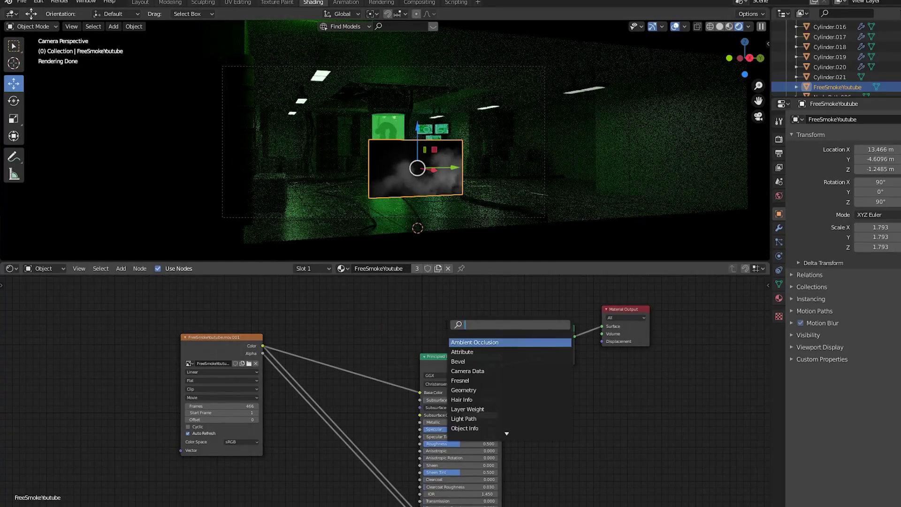
click(462, 351)
click(445, 328)
drag(478, 317, 527, 353)
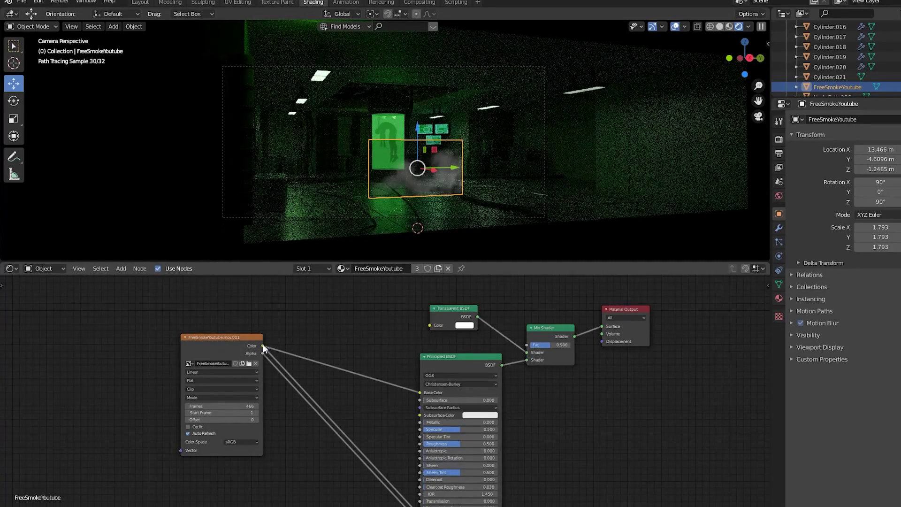
Step: Connect the smoke movie's Color to the Mix Shader's Fac and scale the smoke plane to about 3.57
drag(262, 346, 526, 346)
key(s)
click(445, 220)
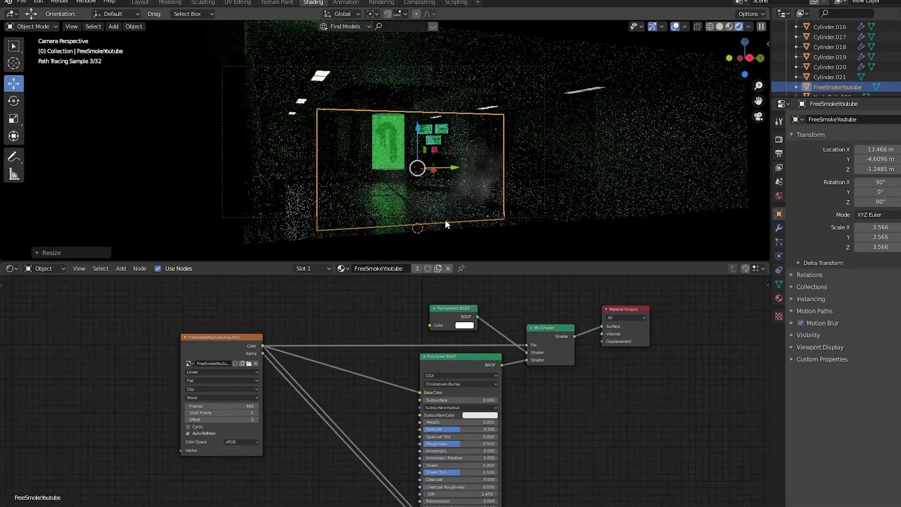
Step: Insert an RGB Curves node between the smoke movie texture and the Principled BSDF's Emission, and raise its green curve
middle_drag(306, 405, 351, 388)
drag(282, 324, 250, 328)
key(shift+a)
click(128, 371)
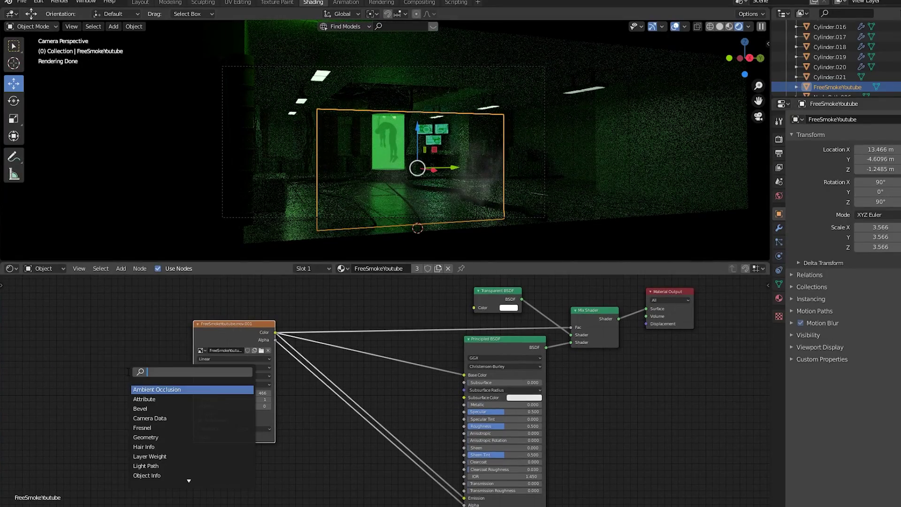
key(Escape)
key(shift+a)
mouse_move(180, 440)
click(216, 438)
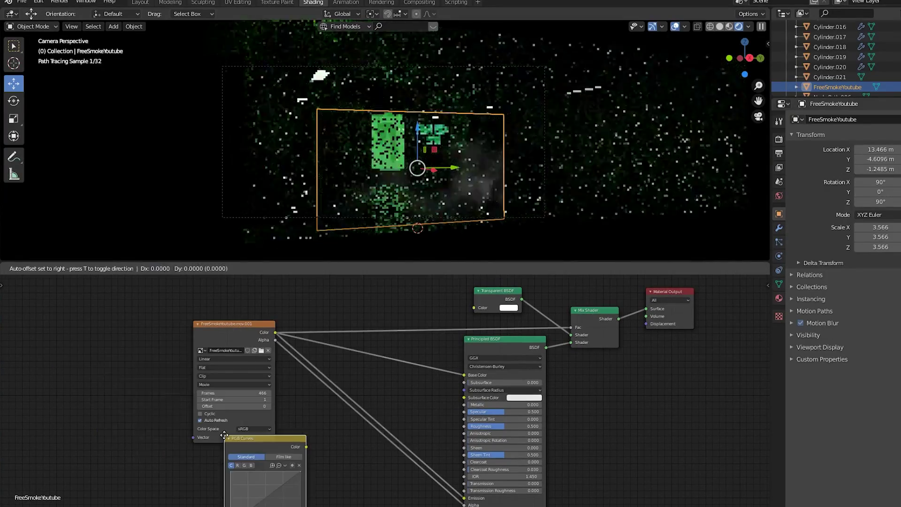
click(344, 395)
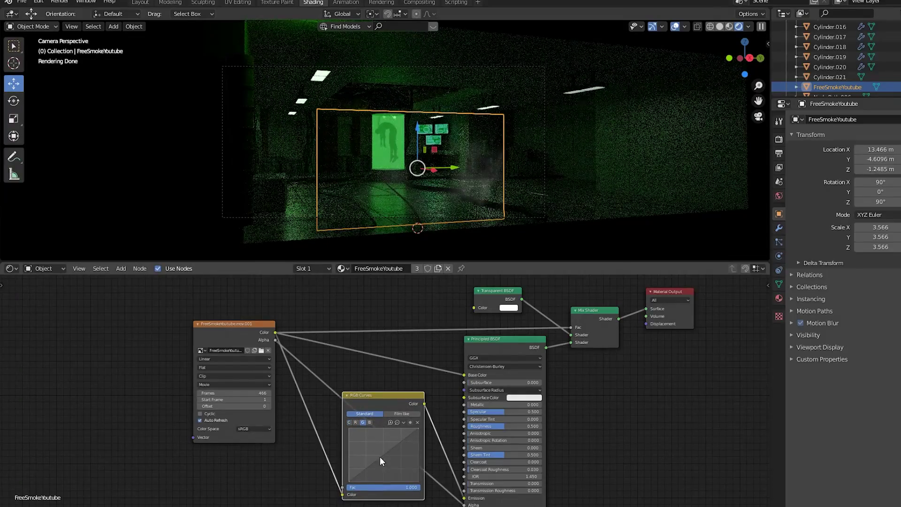
mouse_move(382, 462)
mouse_down()
mouse_move(374, 450)
mouse_move(382, 447)
mouse_up()
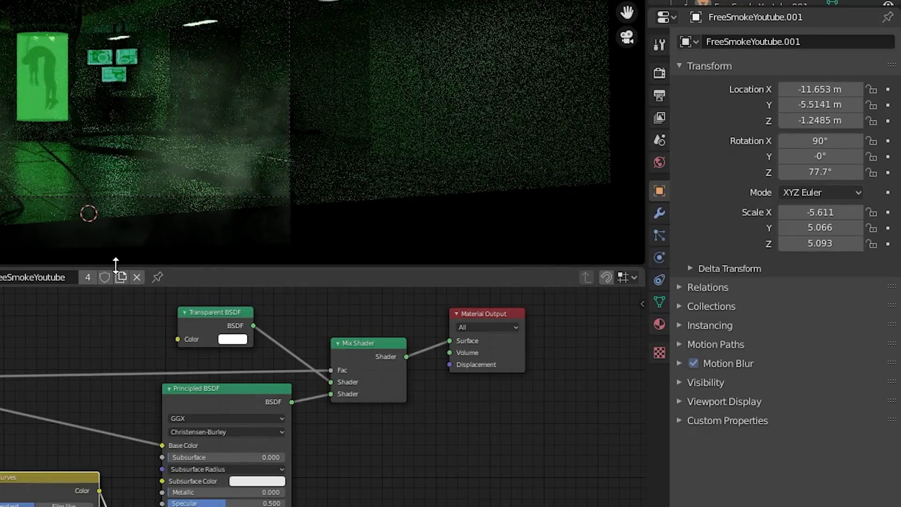
Step: Enable depth of field on the camera, set Cylinder.021 as its focus object, and set the F-Stop to 0.3
click(261, 196)
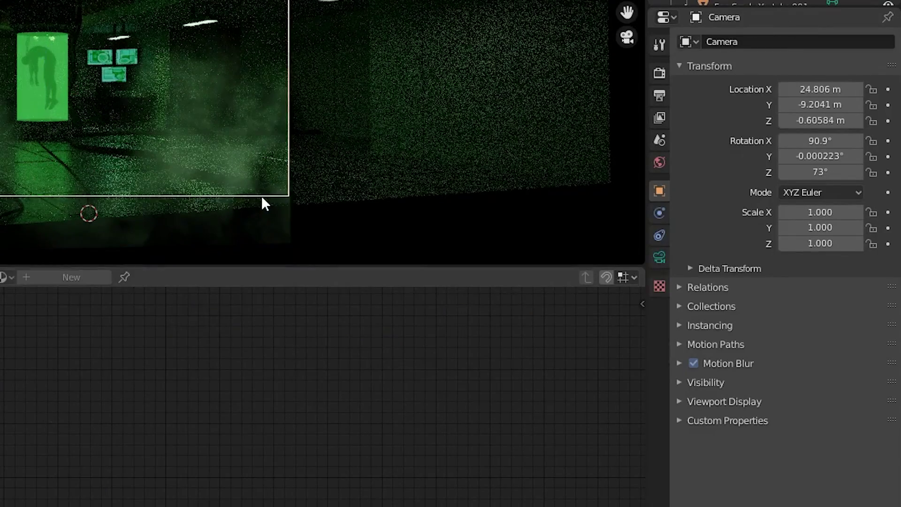
click(659, 257)
click(693, 317)
click(871, 340)
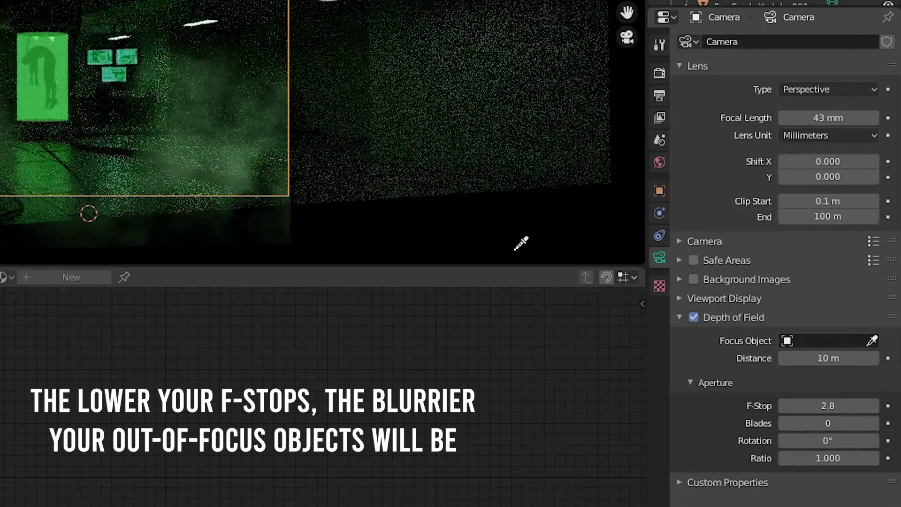
key(Escape)
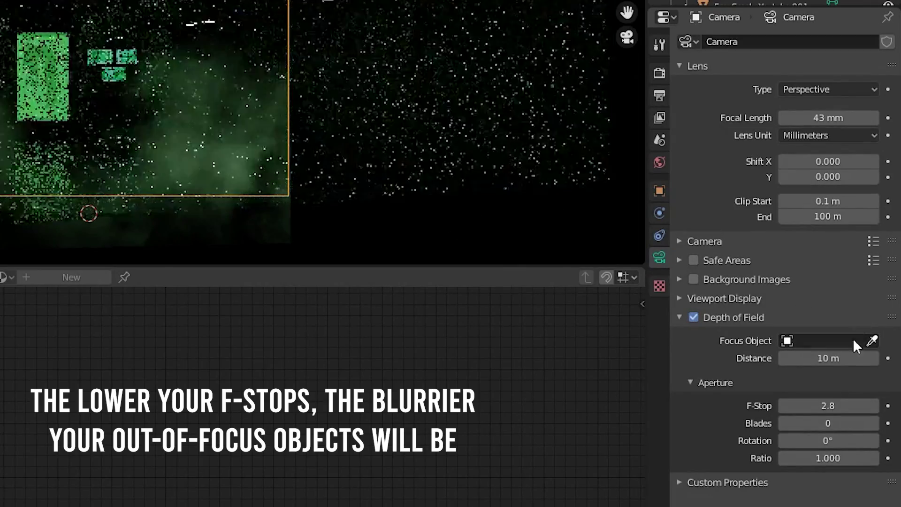
middle_drag(328, 174, 294, 182)
click(871, 340)
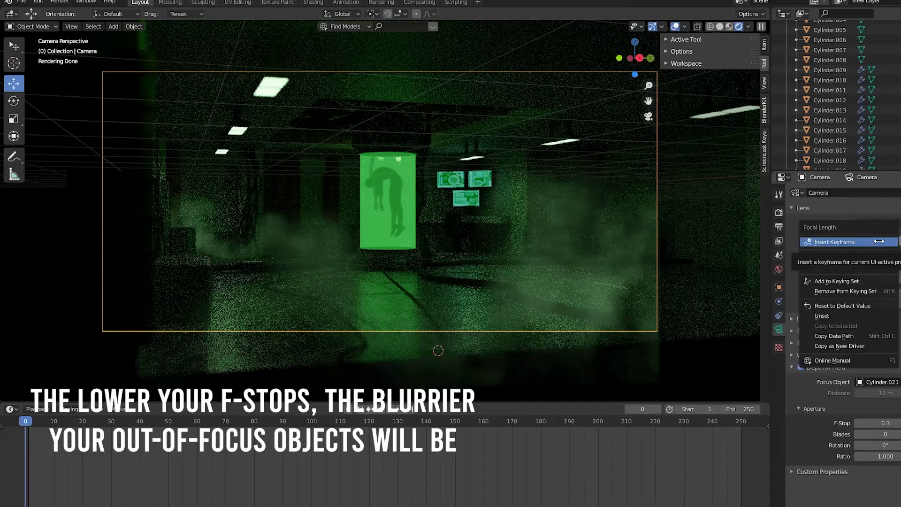
Step: Keyframe the camera's focal length at 43 mm on frame 0 and at a longer focal length on frame 250
drag(144, 466, 741, 438)
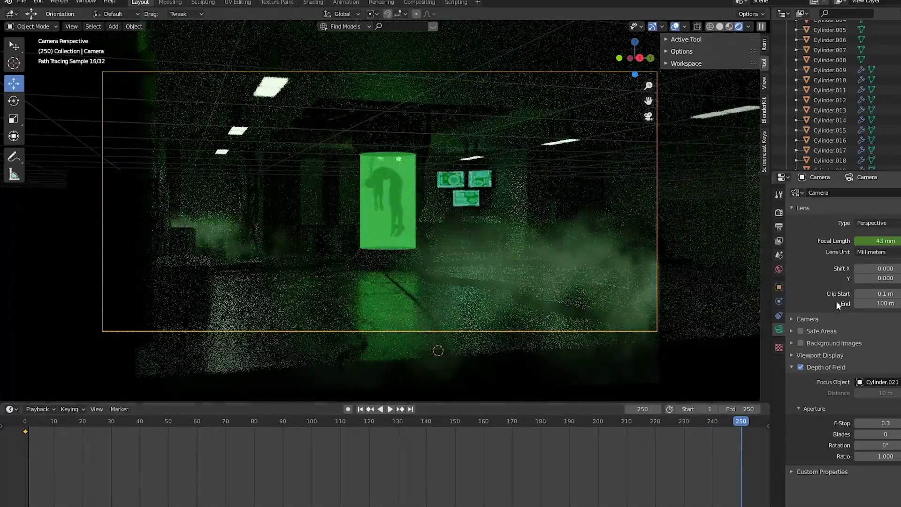
drag(875, 240, 881, 241)
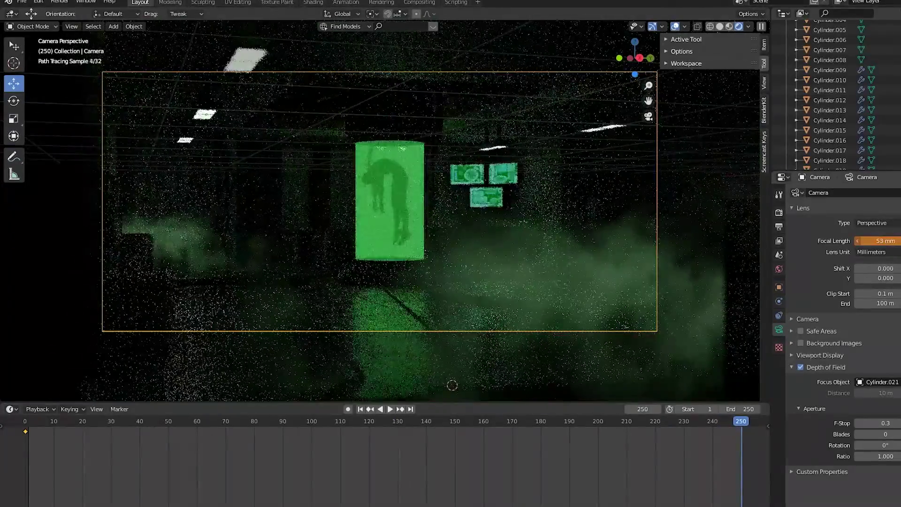
key(i)
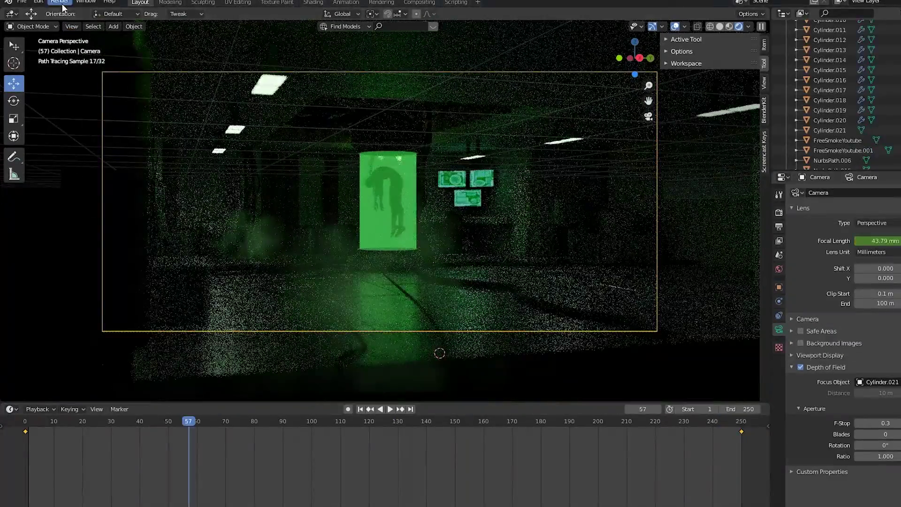
Step: Start rendering the animation from the camera view
click(62, 7)
click(81, 29)
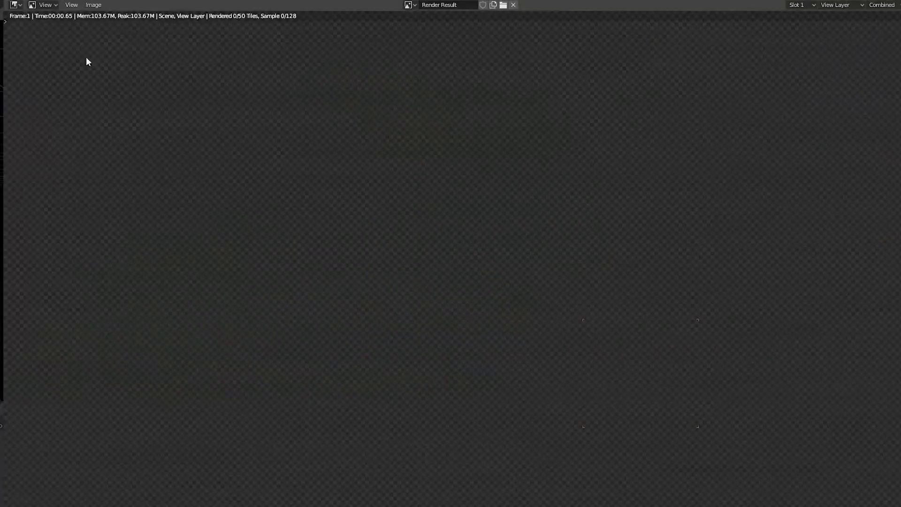